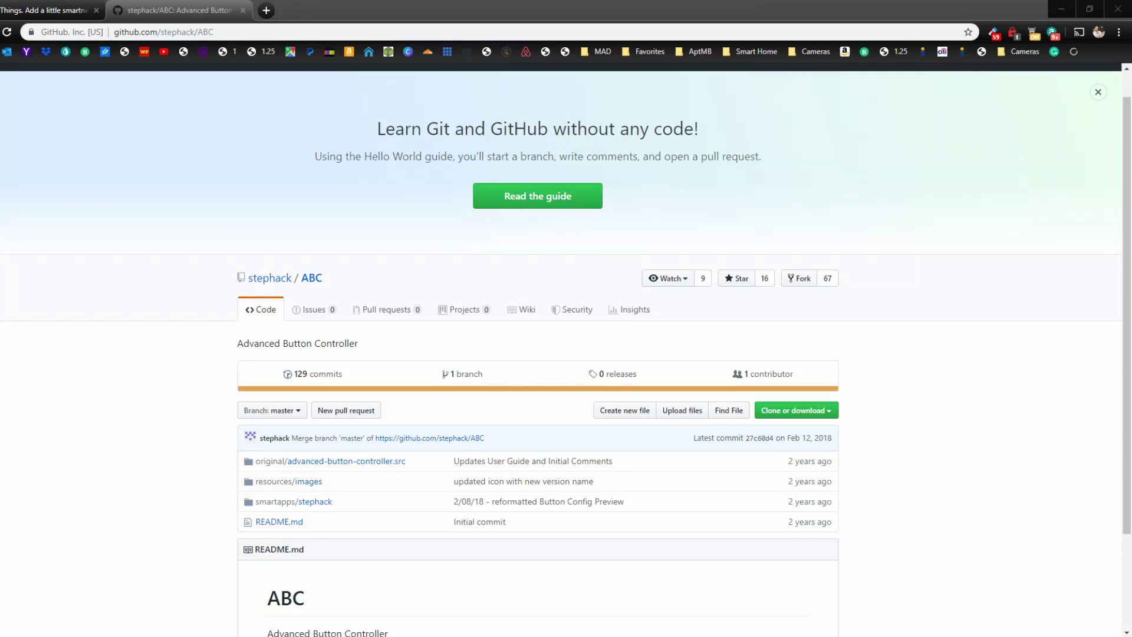
# Step: Look over the ABC repository page on GitHub, checking the SmartThings sign-in tab
pyautogui.scroll(-3, 206, 476)
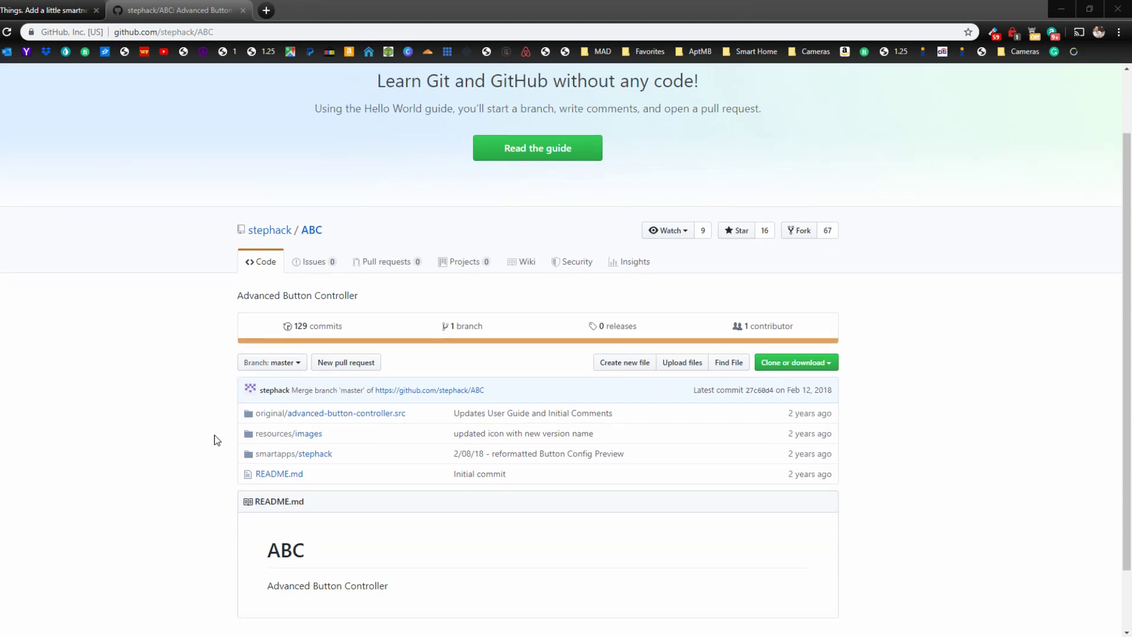
pyautogui.scroll(3, 210, 435)
pyautogui.scroll(-2, 200, 441)
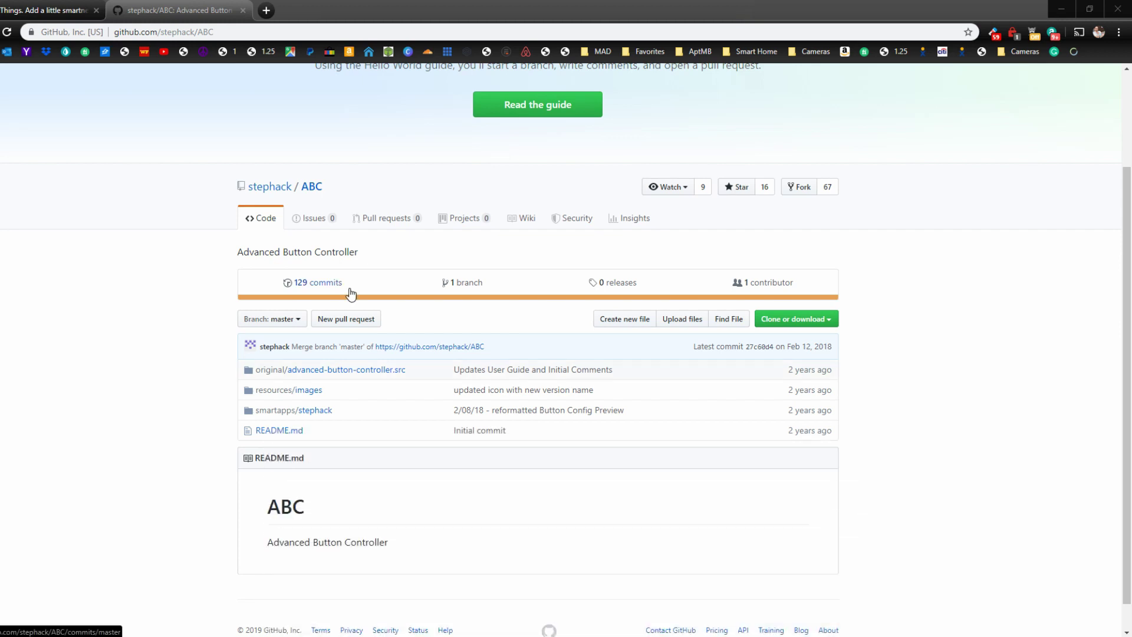
pyautogui.scroll(2, 339, 237)
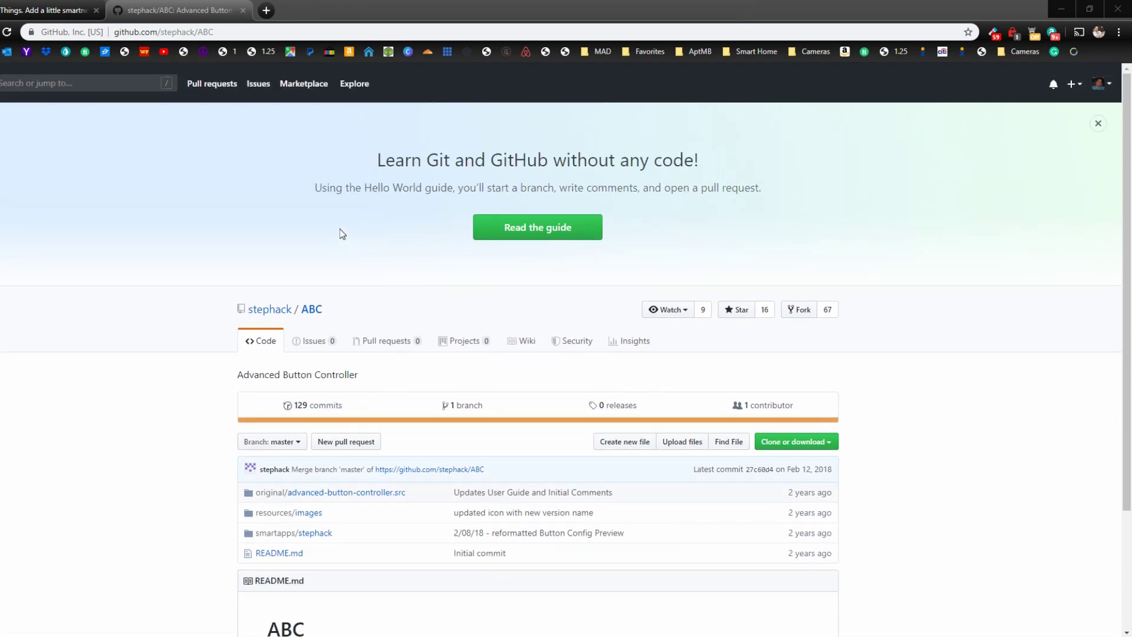
pyautogui.click(47, 10)
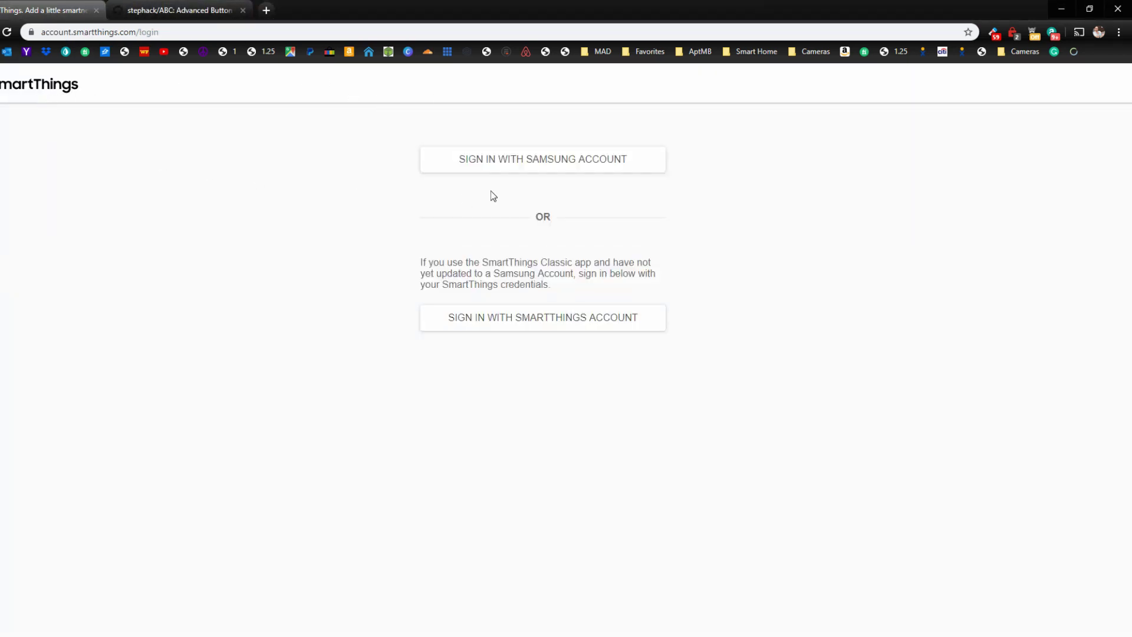
pyautogui.click(184, 8)
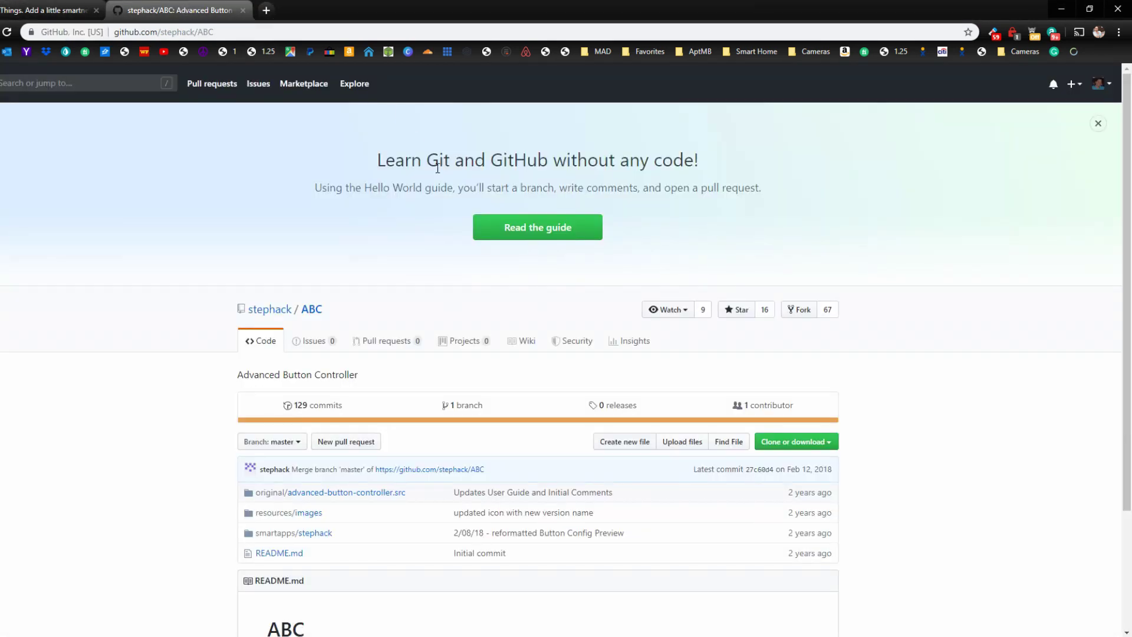
pyautogui.scroll(-3, 378, 234)
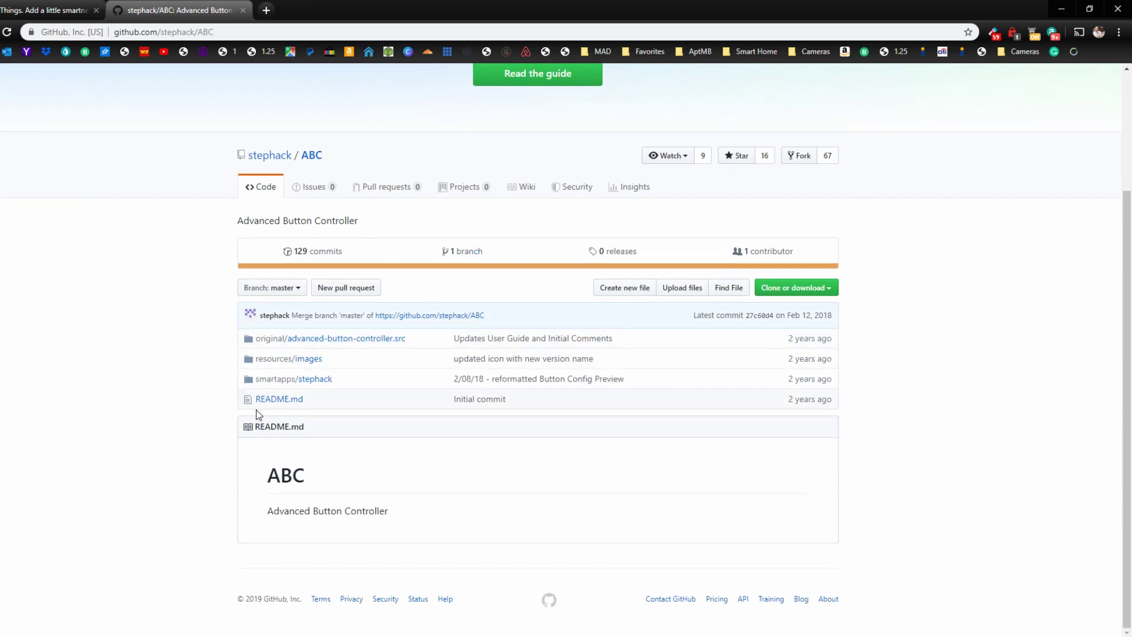
pyautogui.scroll(2, 234, 295)
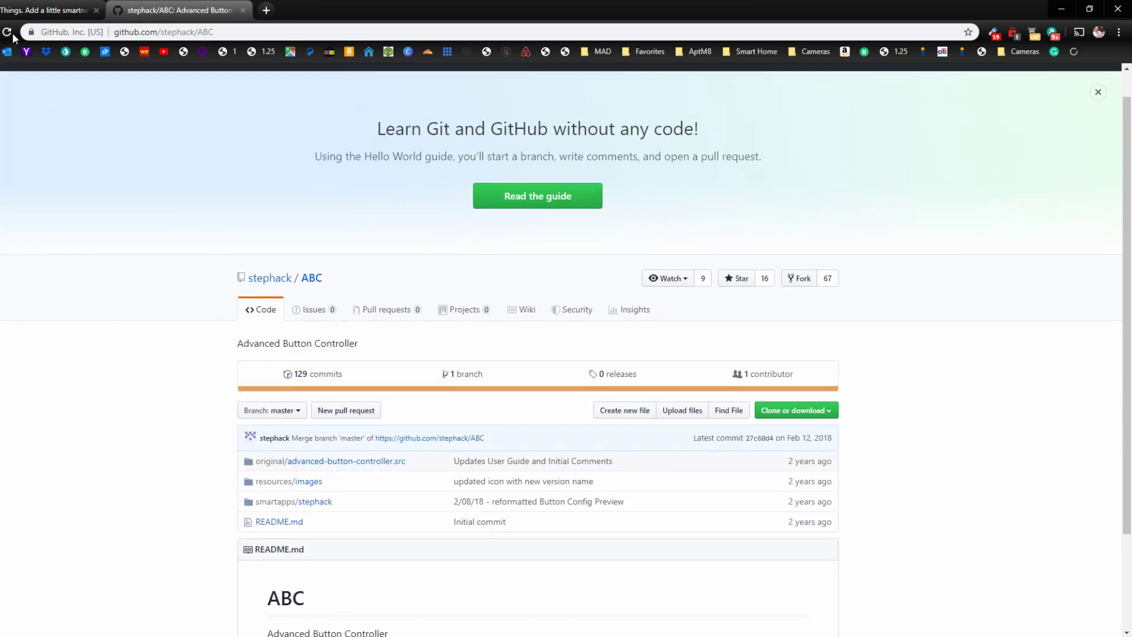
# Step: From the sign-in page, go through Locations and the Home location to My SmartApps
pyautogui.click(28, 10)
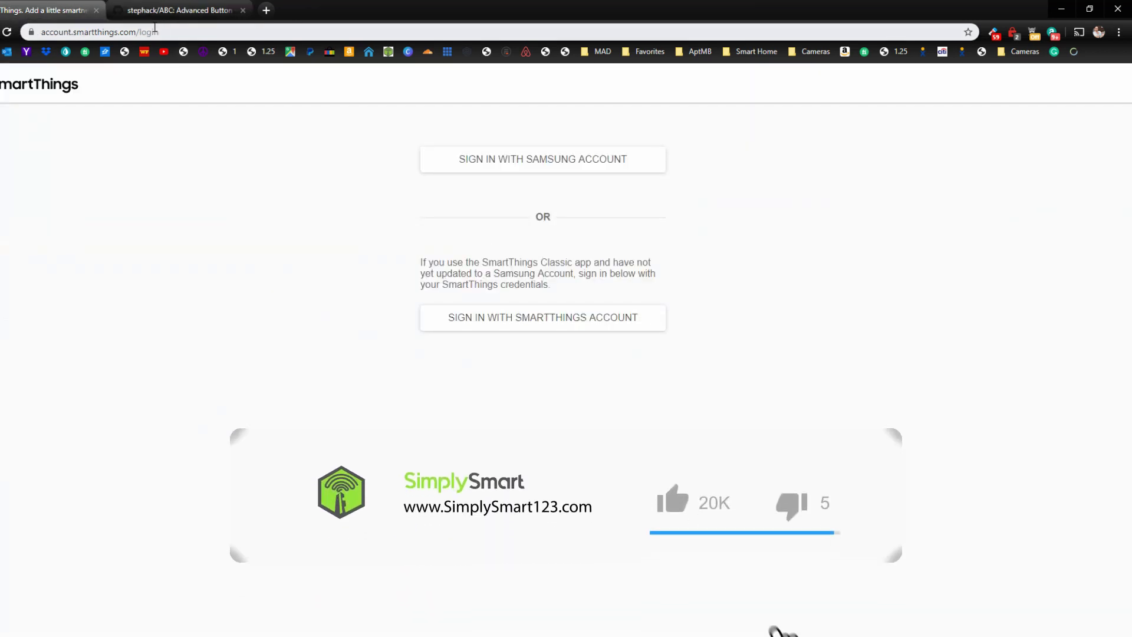
pyautogui.moveTo(159, 32); pyautogui.dragTo(42, 33)
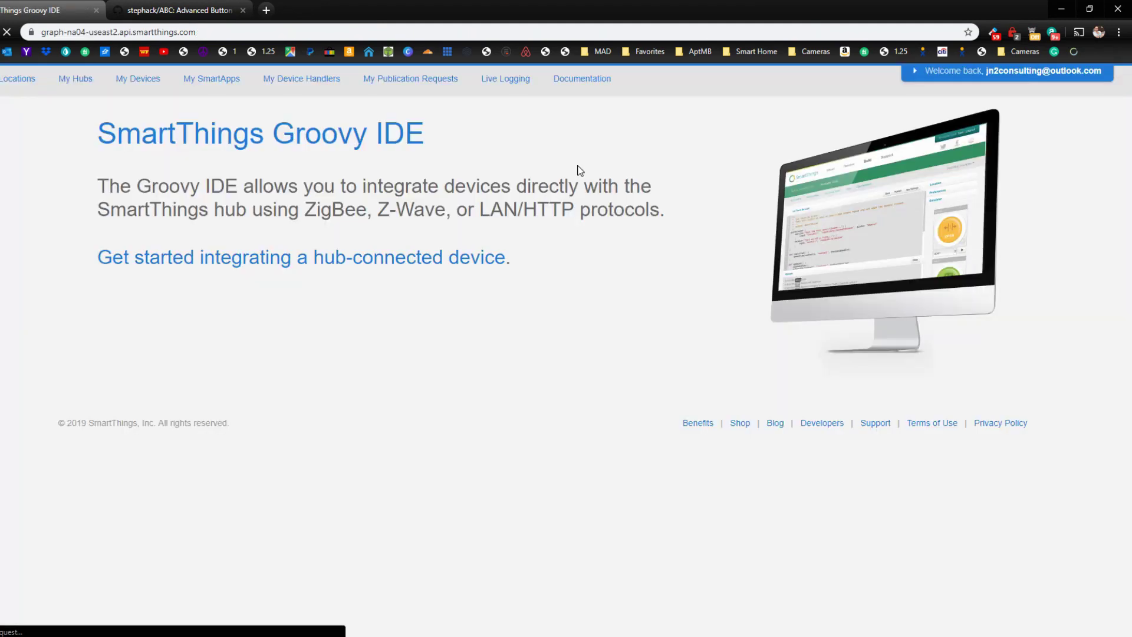
pyautogui.click(26, 82)
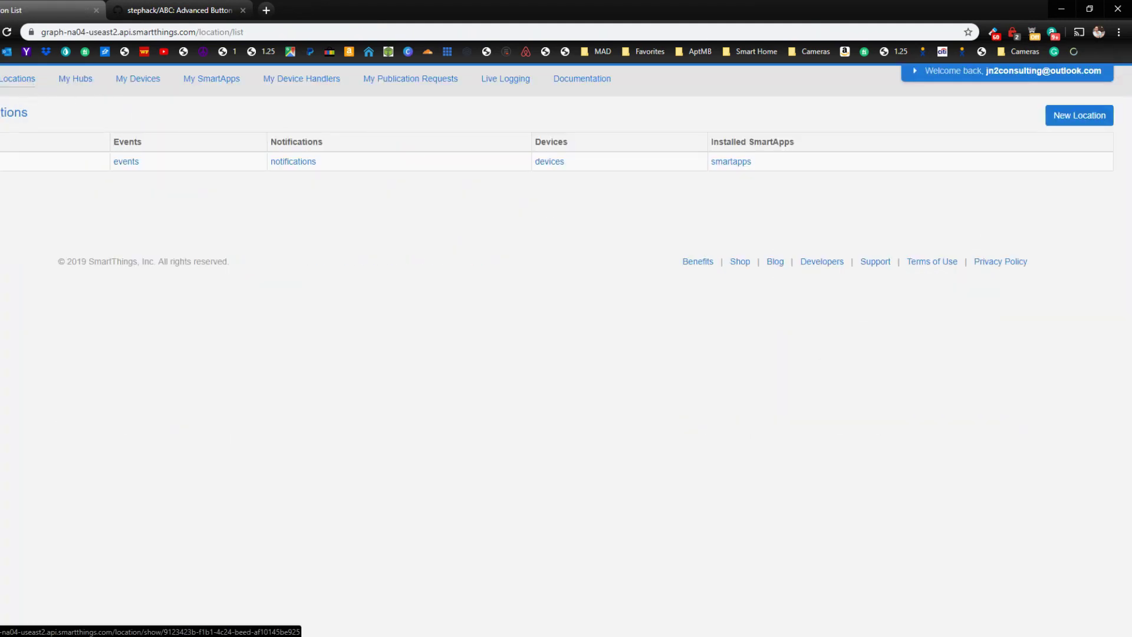
pyautogui.click(6, 161)
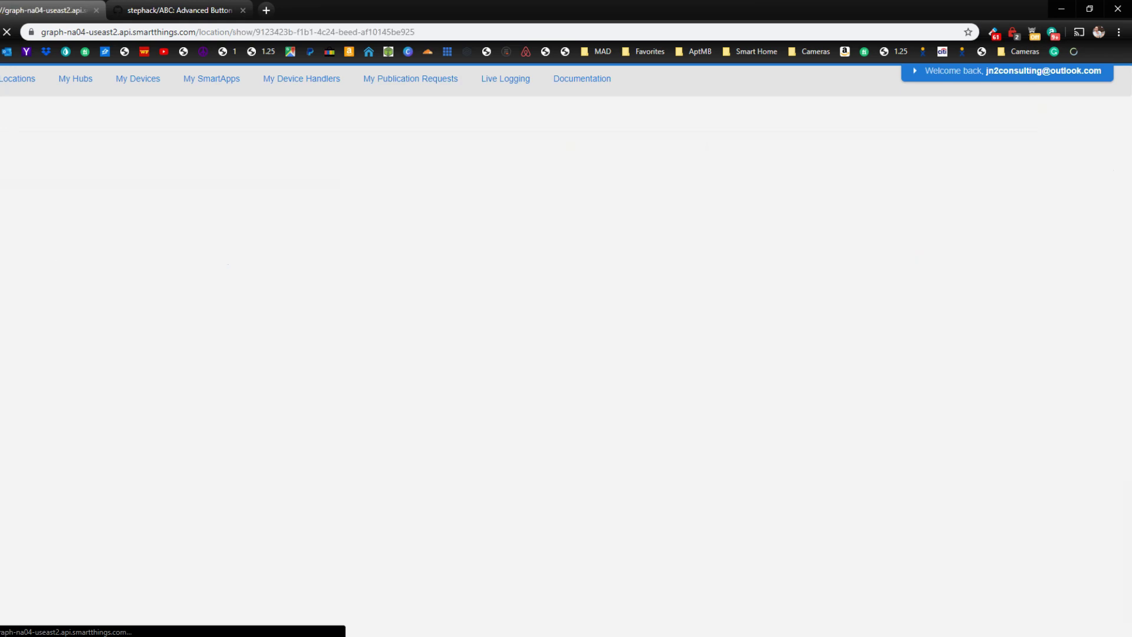
pyautogui.click(216, 82)
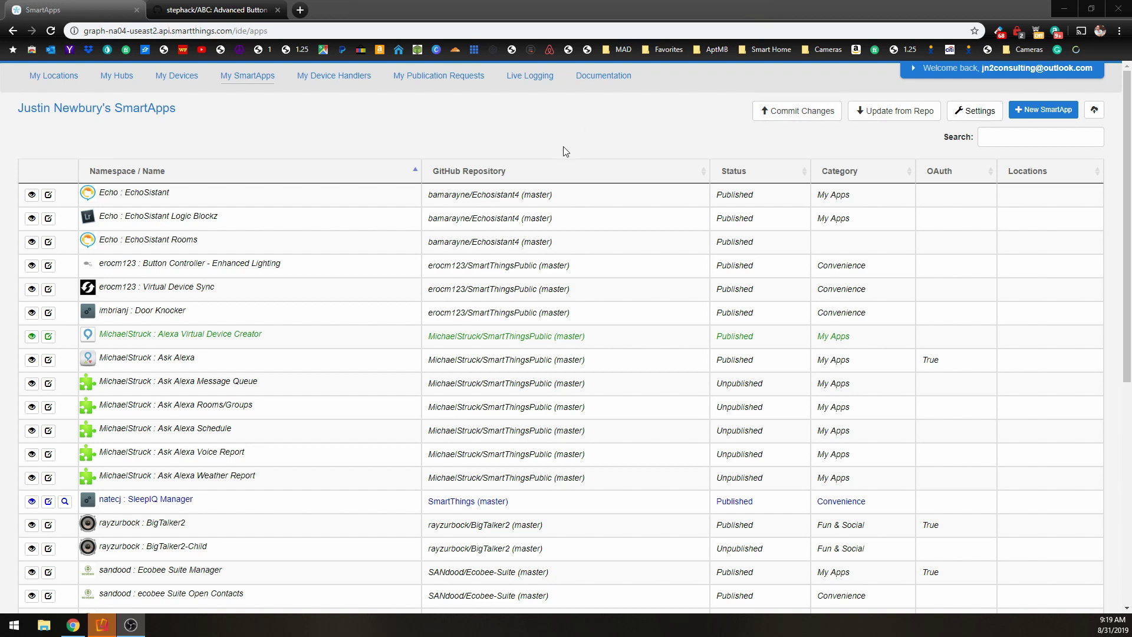
pyautogui.scroll(-1, 519, 201)
pyautogui.scroll(-3, 590, 248)
pyautogui.scroll(4, 685, 265)
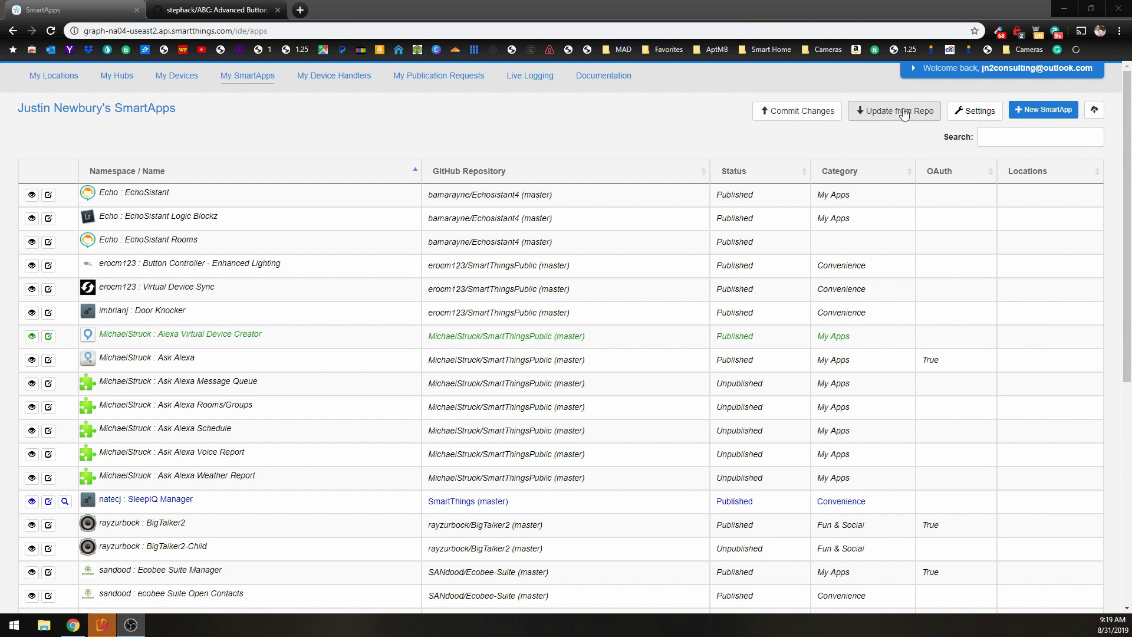
# Step: Compare the ABC repo row in the GitHub integration settings against the repository on GitHub
pyautogui.click(979, 111)
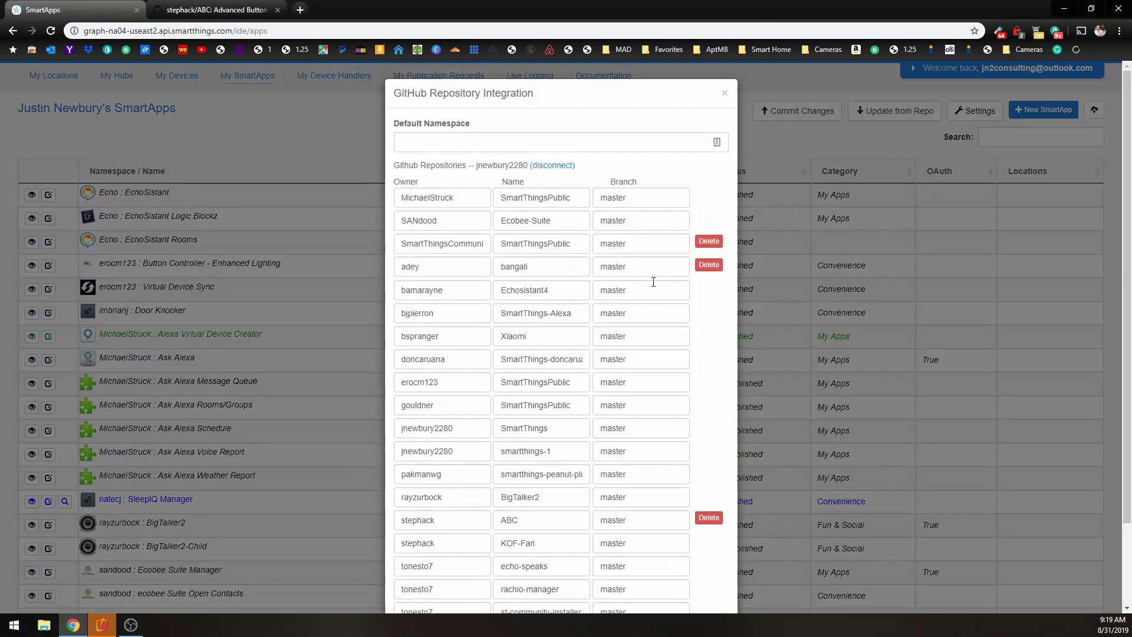
pyautogui.scroll(-2, 582, 319)
pyautogui.moveTo(447, 425); pyautogui.dragTo(381, 427)
pyautogui.click(620, 416)
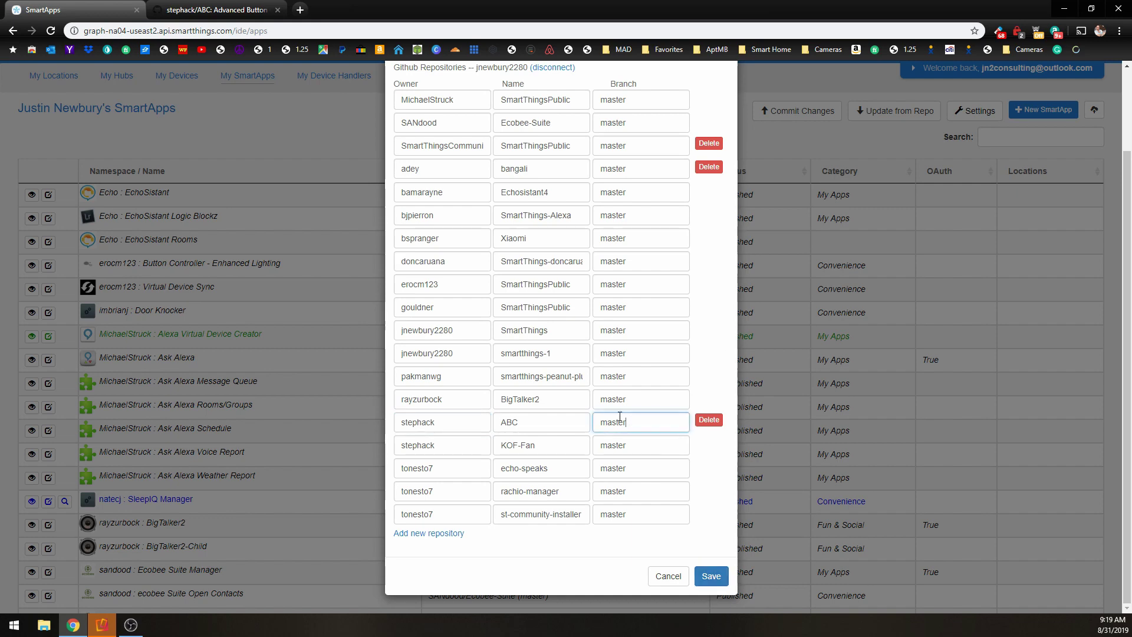
pyautogui.click(212, 10)
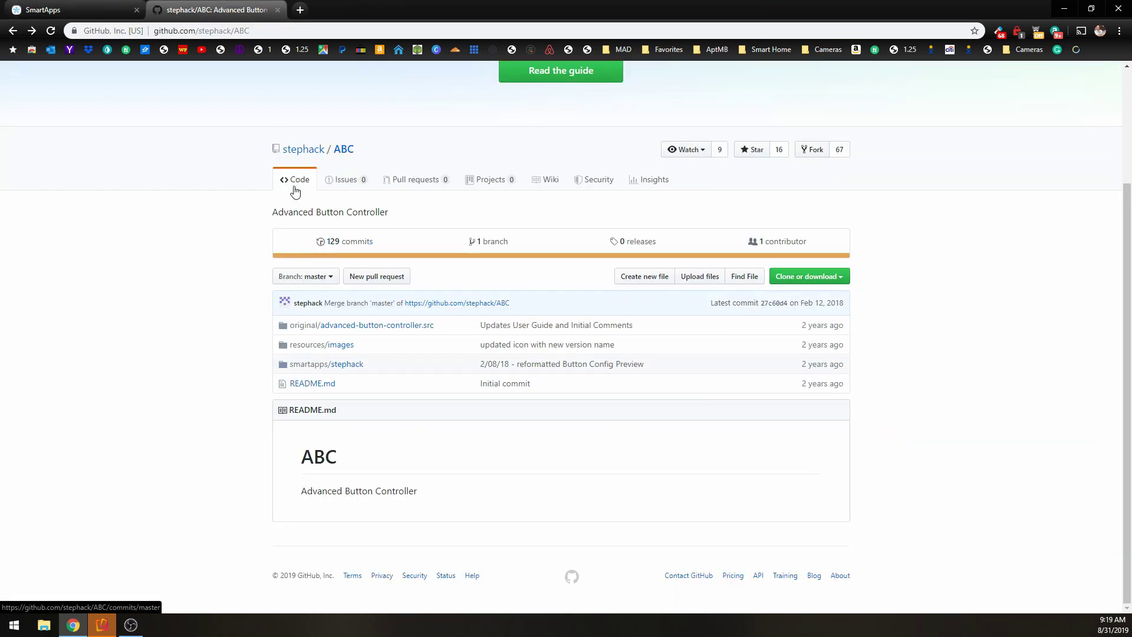
pyautogui.moveTo(289, 156)
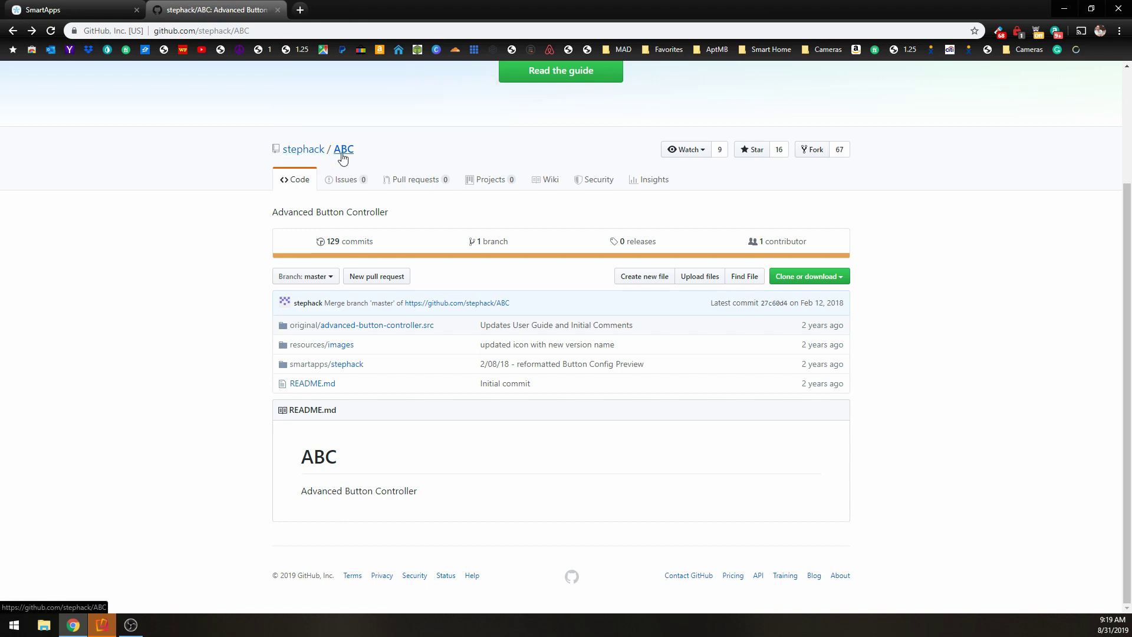
pyautogui.hotkey('ctrl', 'shift', 'Tab')
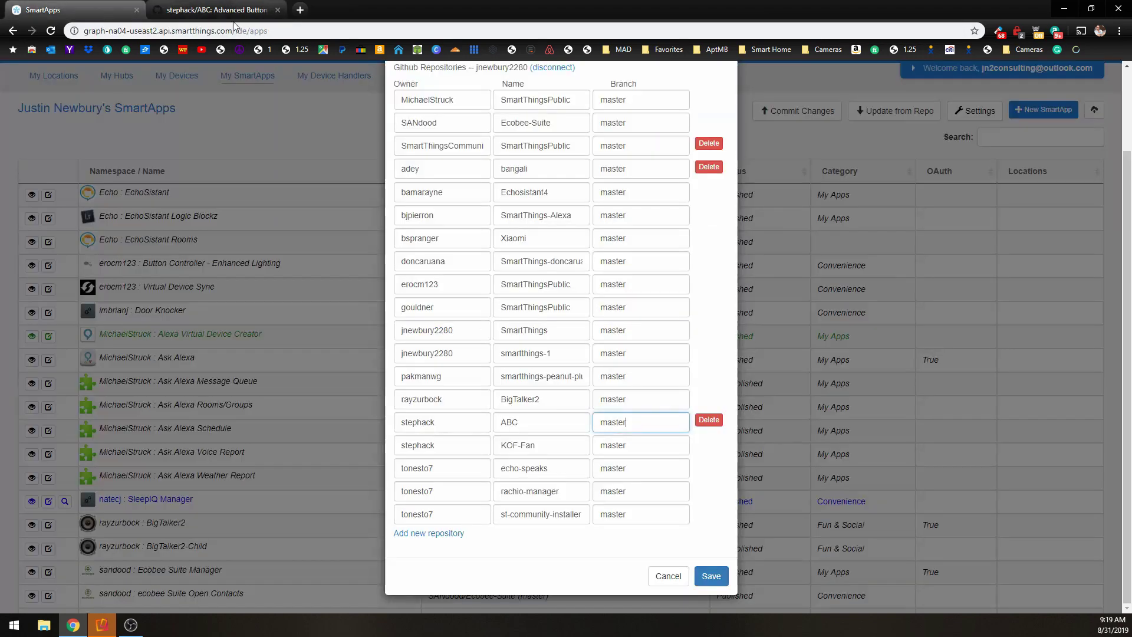
# Step: Confirm the stephack/ABC row on branch master and save the integration settings
pyautogui.doubleClick(482, 429)
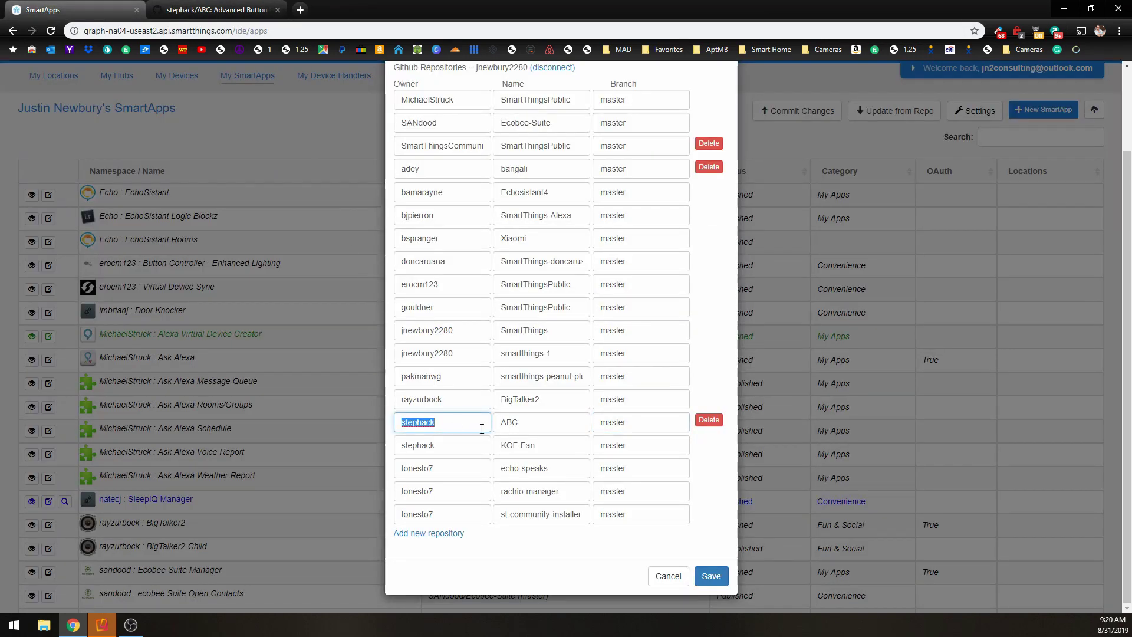
pyautogui.doubleClick(510, 422)
pyautogui.doubleClick(650, 427)
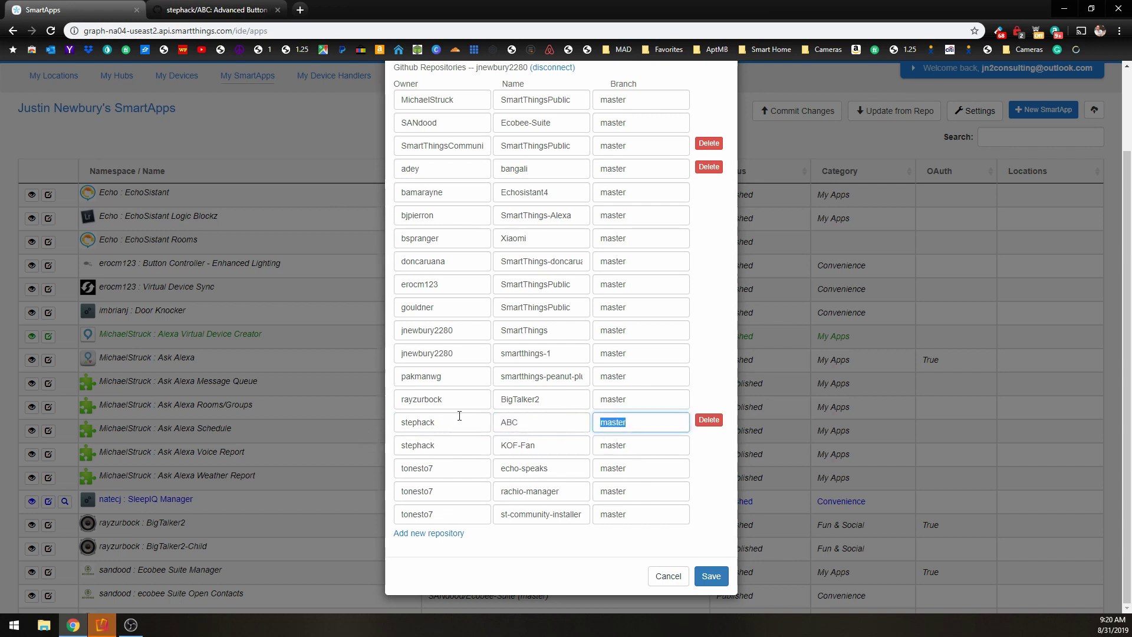
pyautogui.click(712, 578)
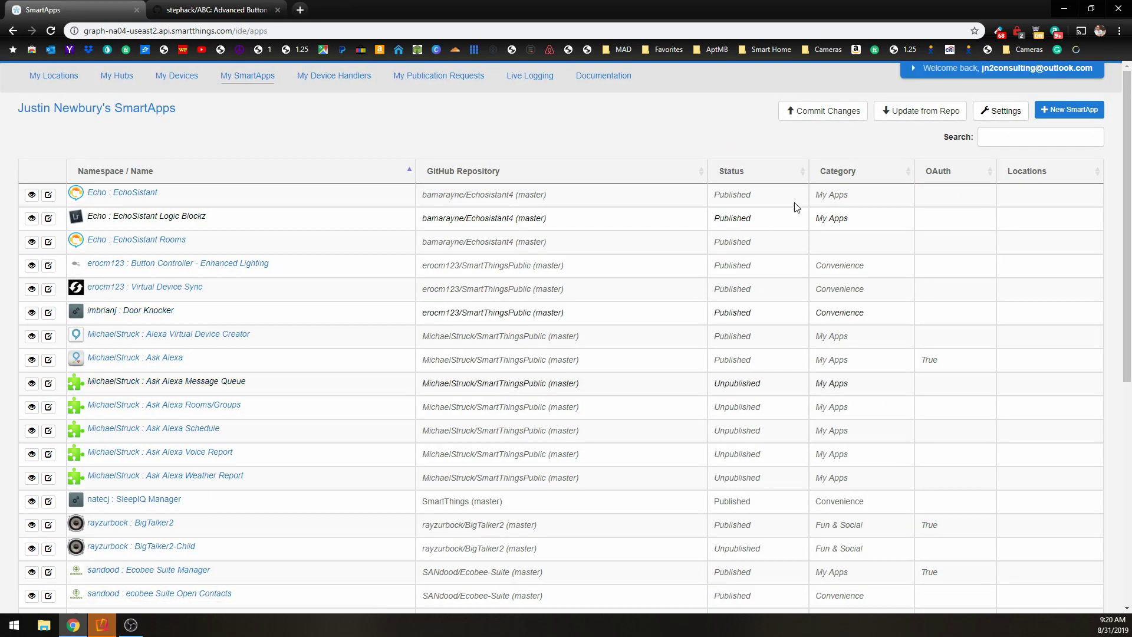
# Step: Import abc-manager.groovy from ABC (master) with Publish ticked
pyautogui.click(936, 115)
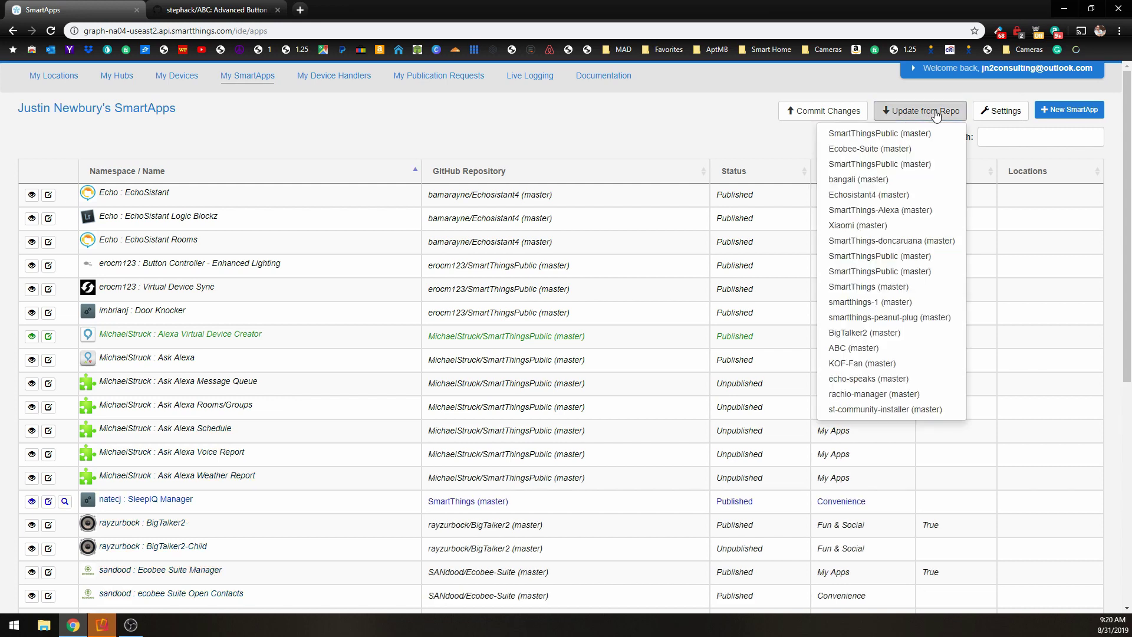
pyautogui.click(855, 352)
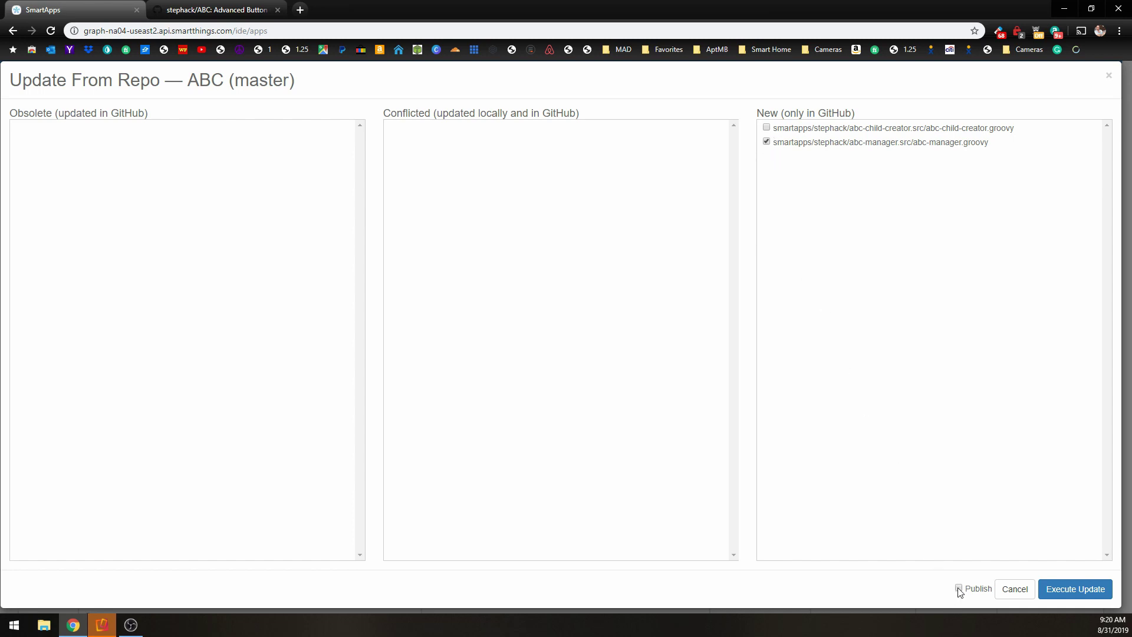
pyautogui.click(1074, 596)
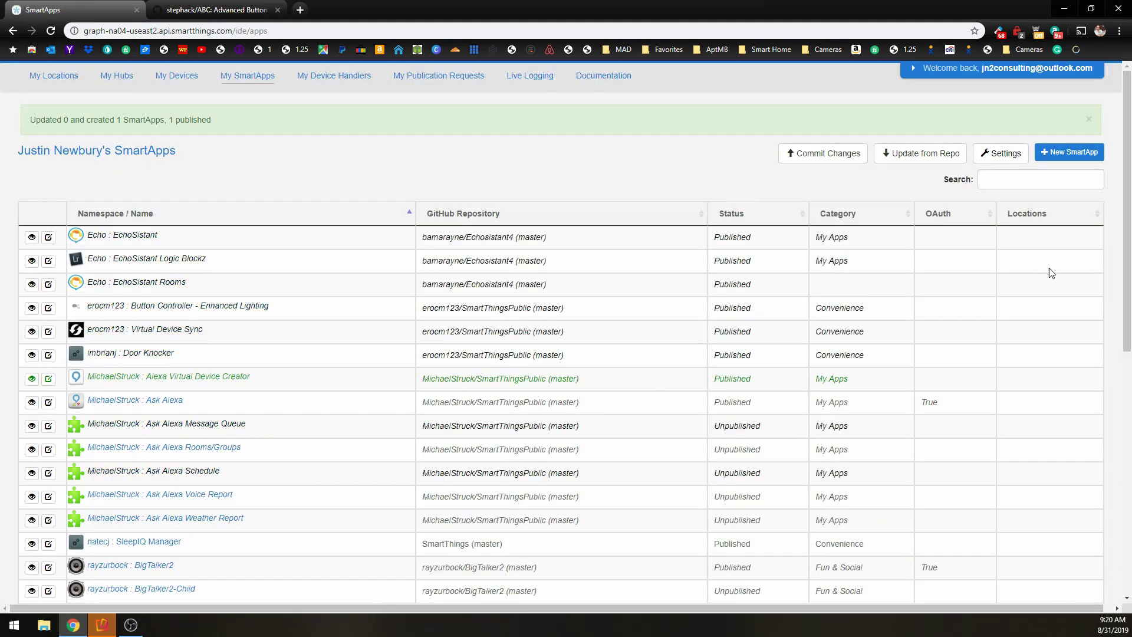
pyautogui.click(908, 158)
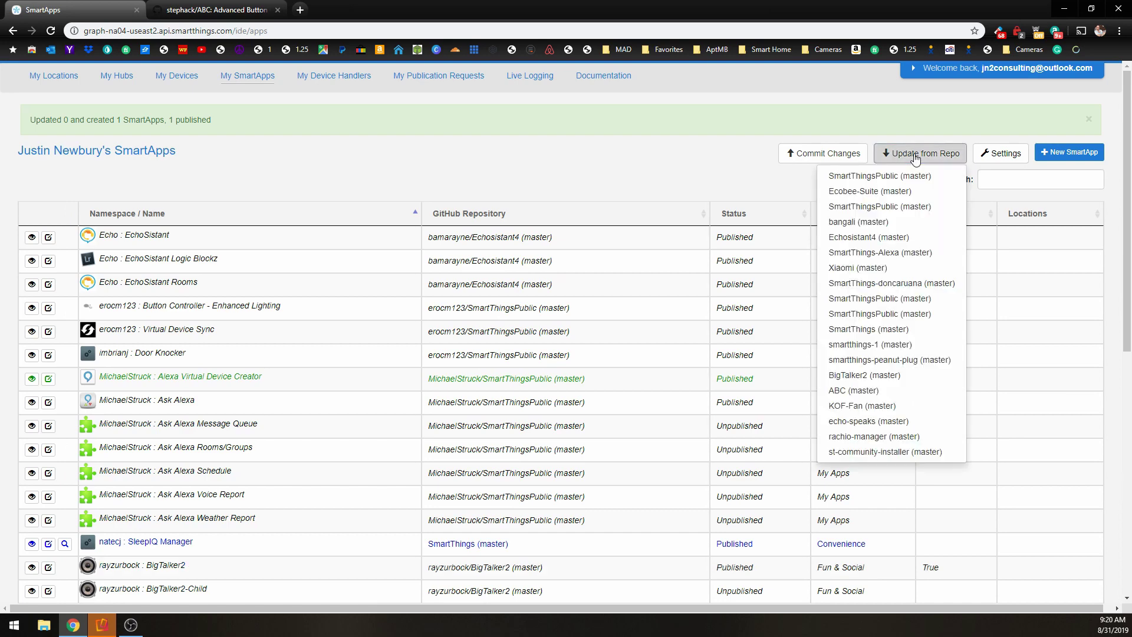
# Step: Import abc-child-creator.groovy from ABC (master) with Publish left unchecked
pyautogui.click(851, 392)
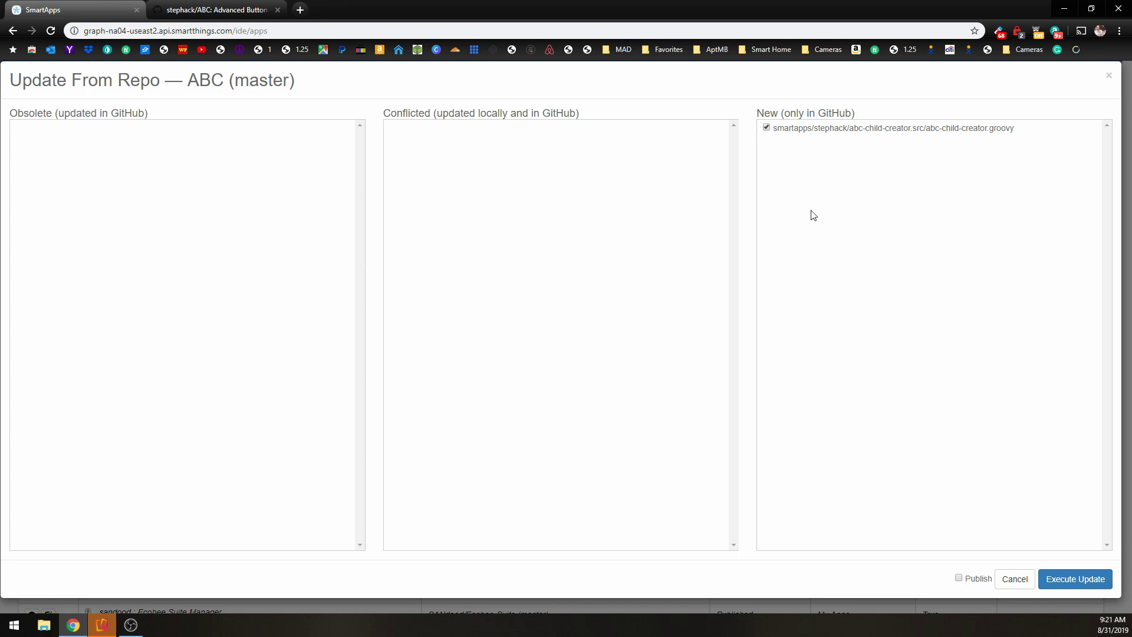
pyautogui.click(1077, 581)
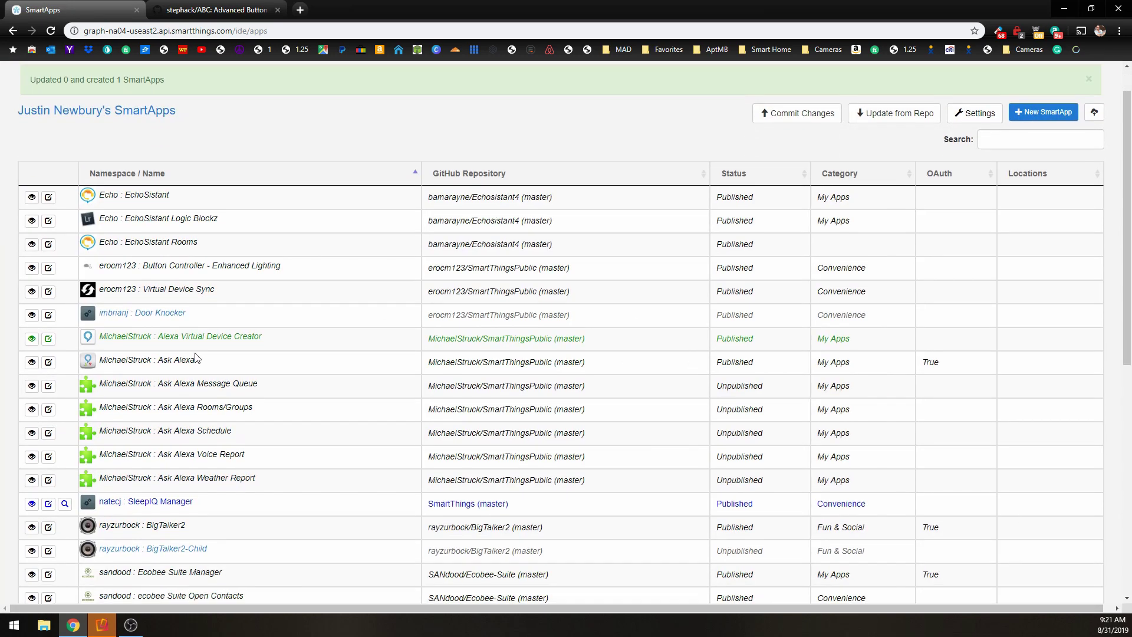
pyautogui.scroll(-8, 176, 370)
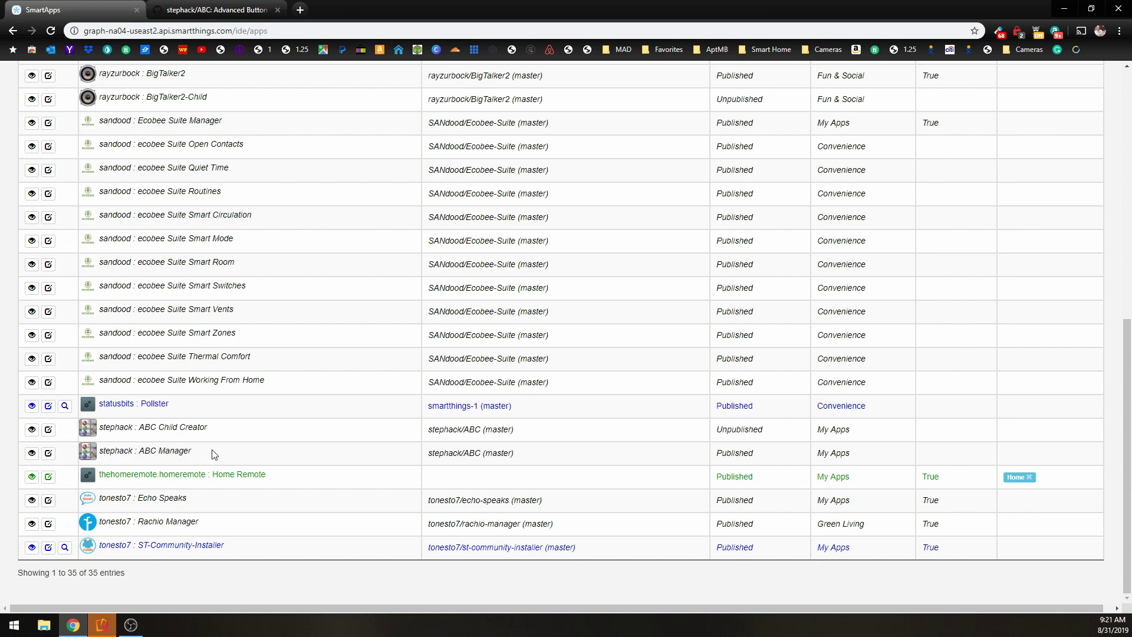
# Step: Confirm ABC Manager and ABC Child Creator are listed, then return to the stephack/ABC GitHub page
pyautogui.scroll(8, 214, 455)
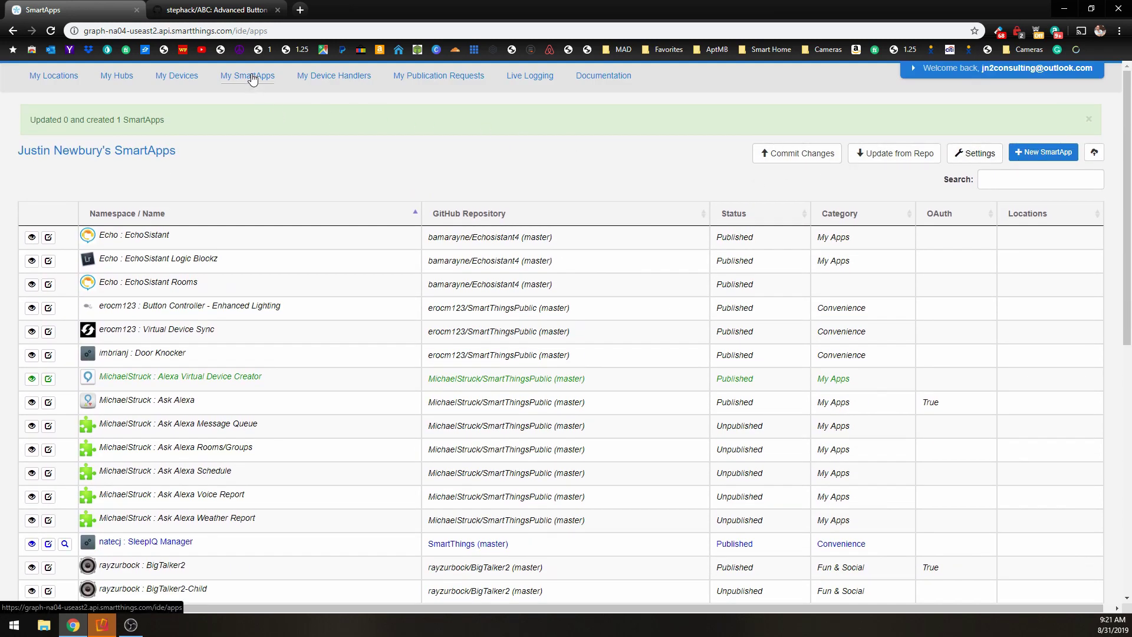
pyautogui.click(207, 11)
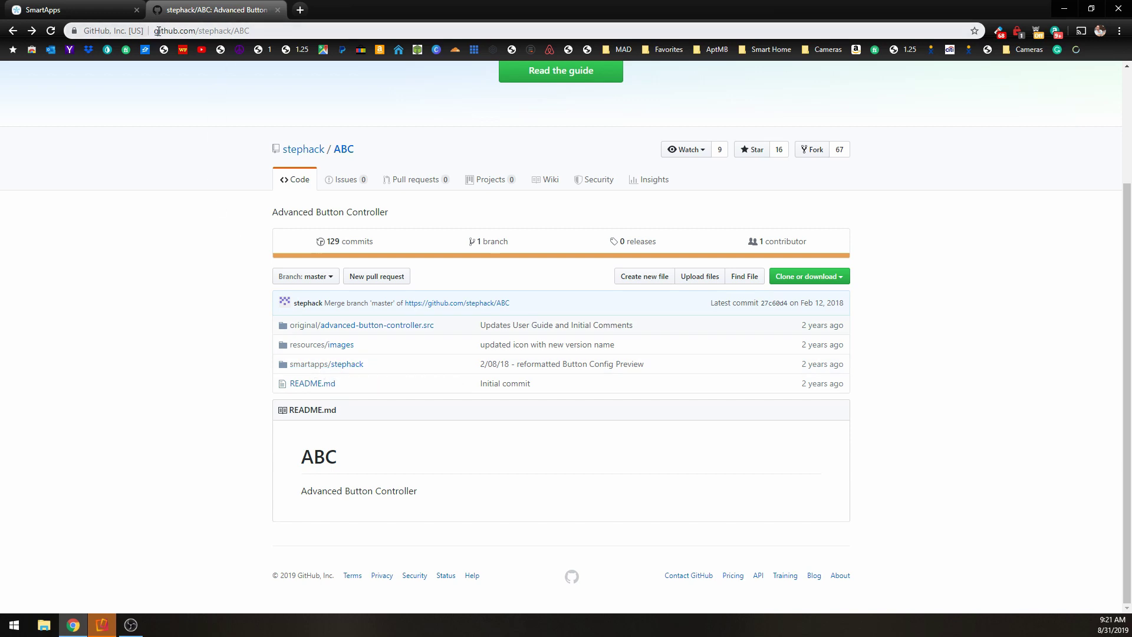
# Step: Open abc-manager.groovy inside the abc-manager.src folder to get its source code
pyautogui.click(323, 364)
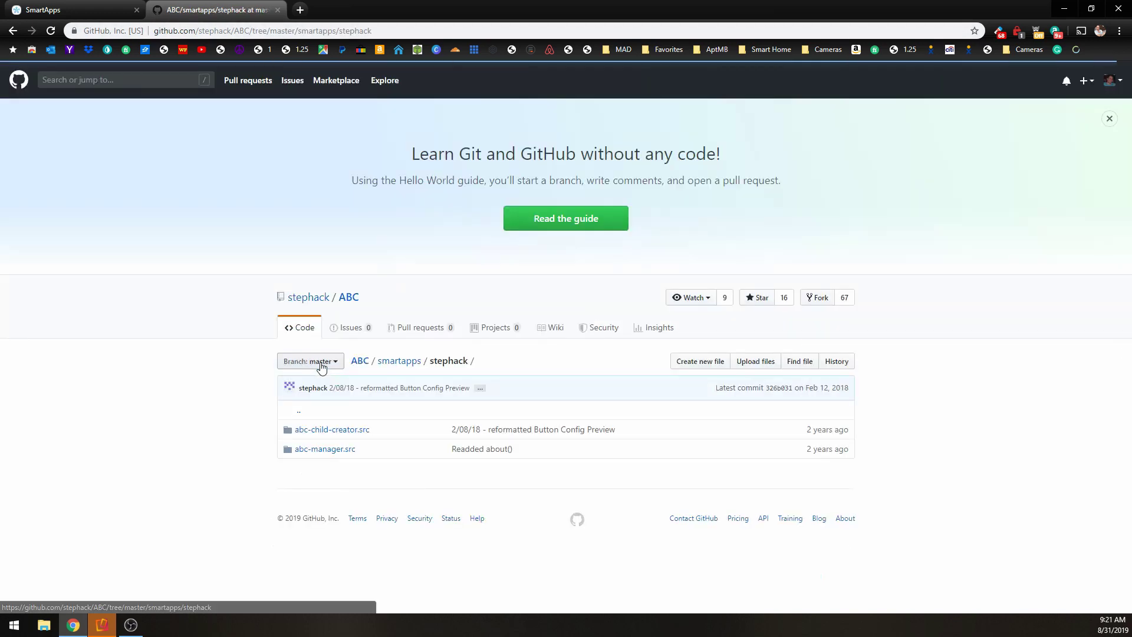
pyautogui.click(333, 452)
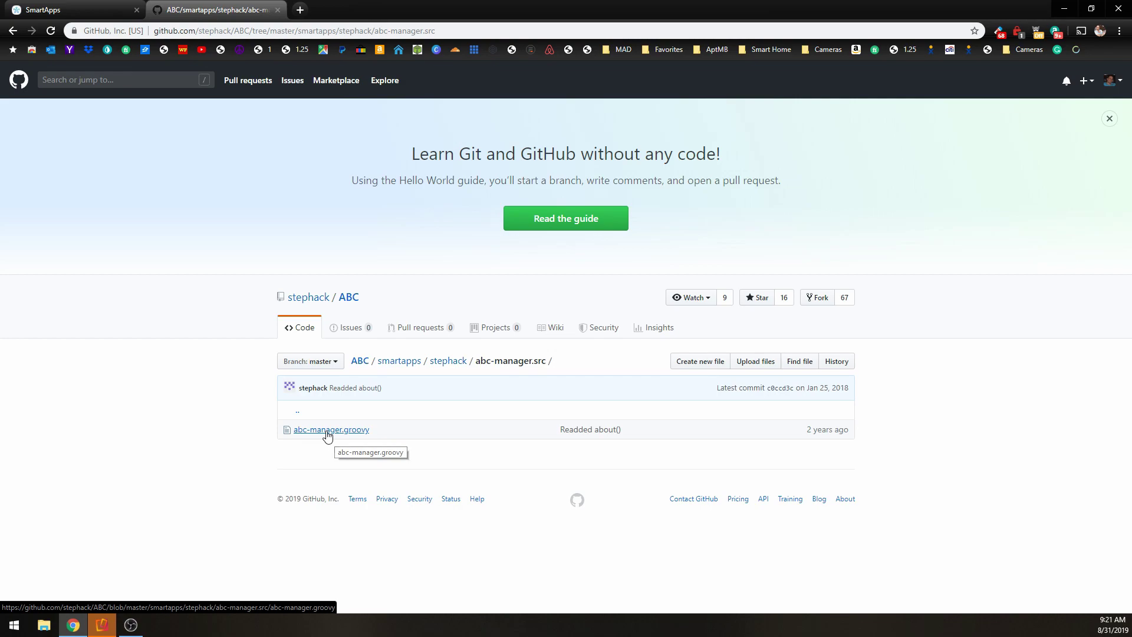
pyautogui.click(327, 435)
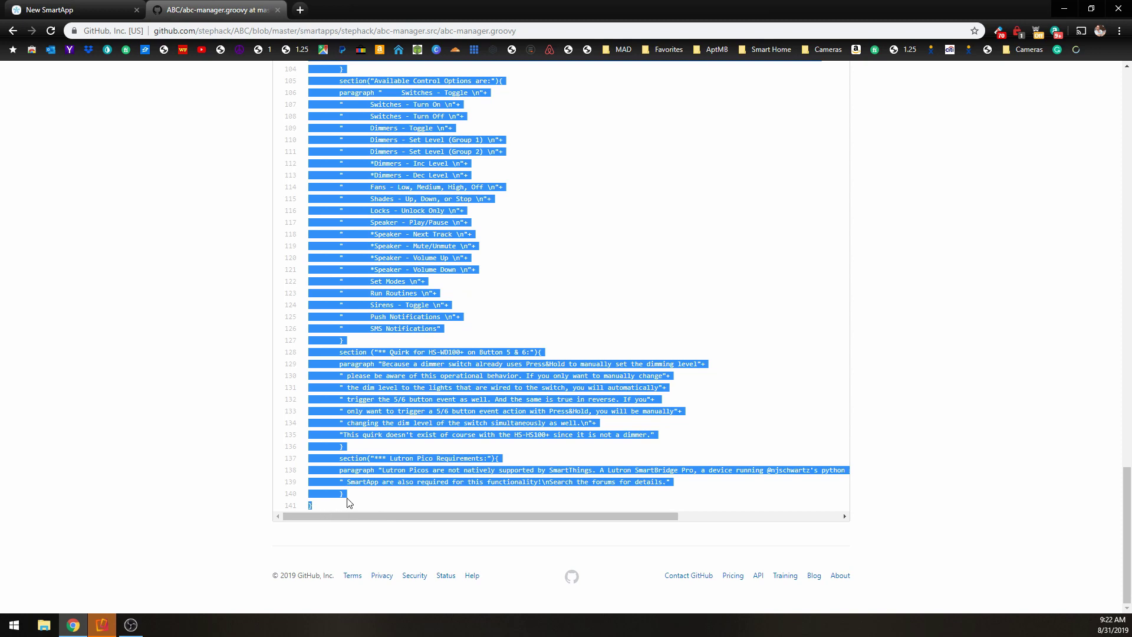
pyautogui.click(94, 10)
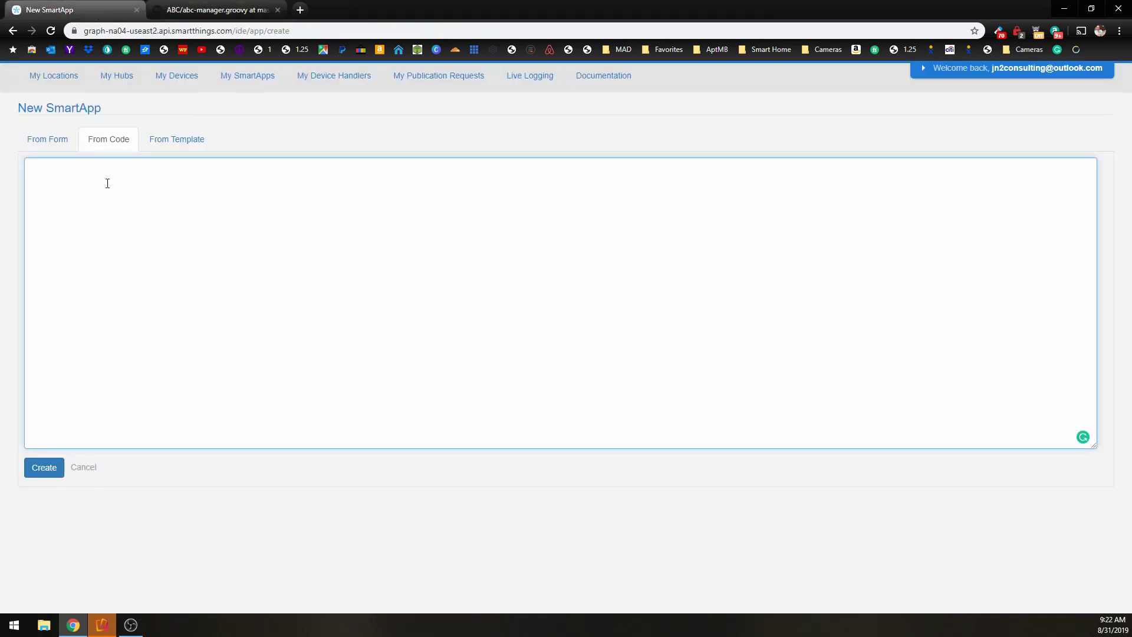
# Step: Create ABC Manager from the pasted code without publishing, then return to My SmartApps
pyautogui.hotkey('ctrl', 'v')
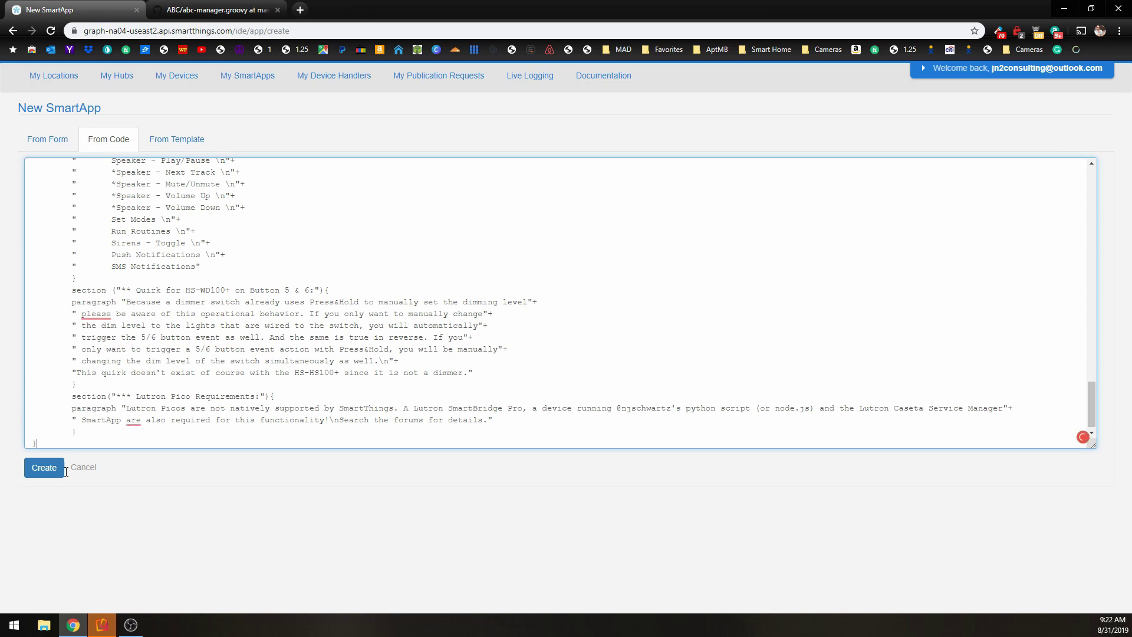
pyautogui.click(42, 473)
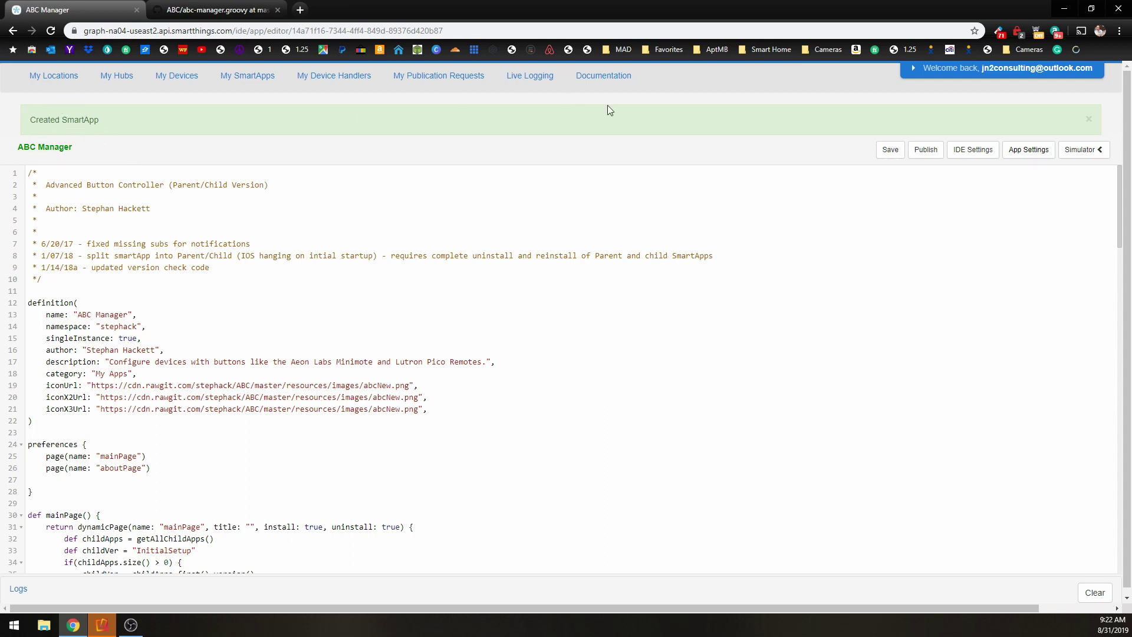
pyautogui.click(926, 150)
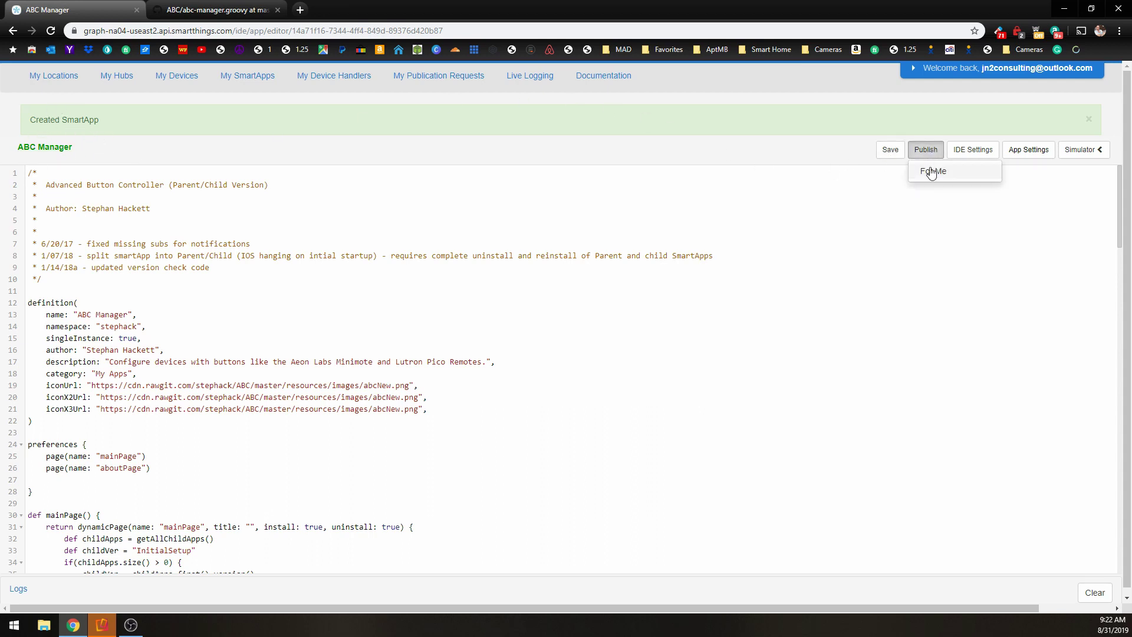
pyautogui.click(805, 195)
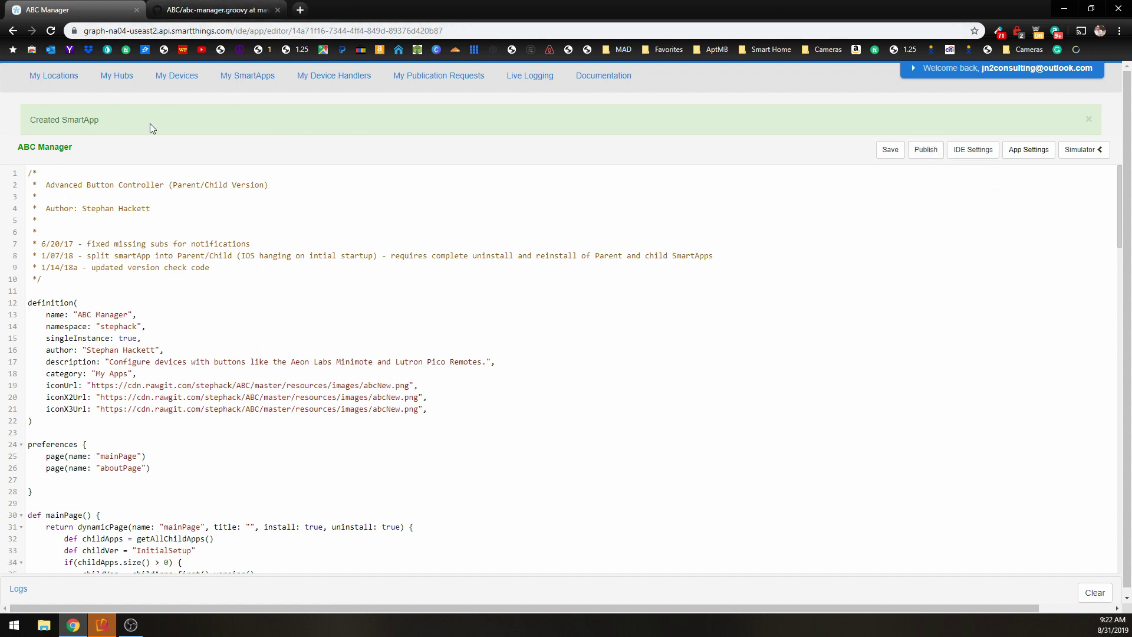
pyautogui.click(262, 81)
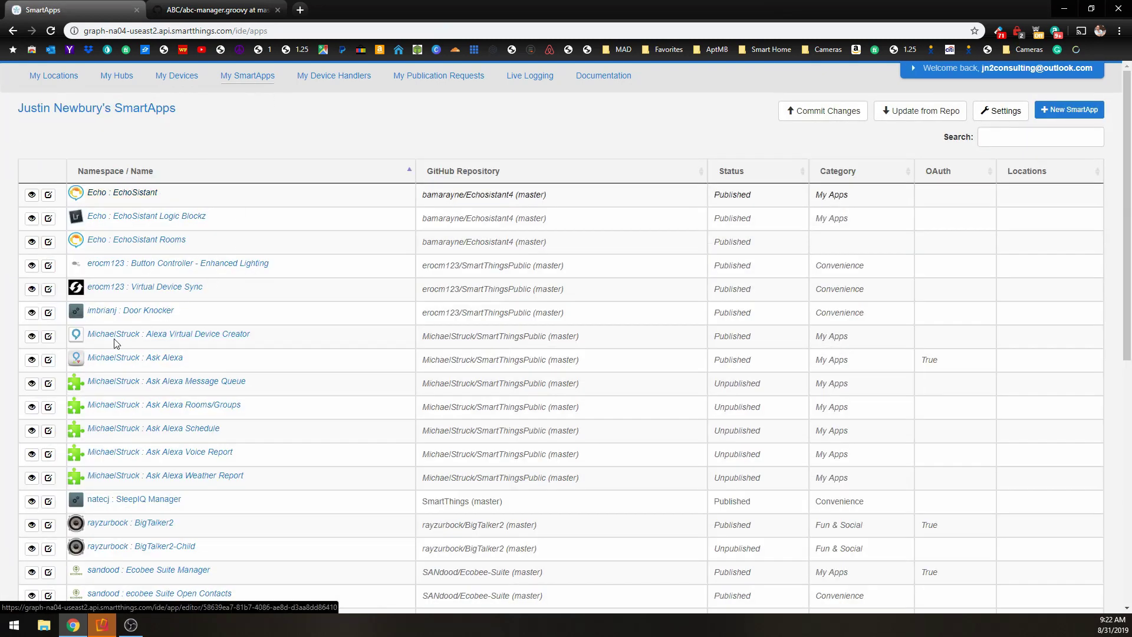
# Step: Delete the unpublished duplicate ABC Manager, then return to abc-manager.groovy on GitHub
pyautogui.scroll(-8, 115, 344)
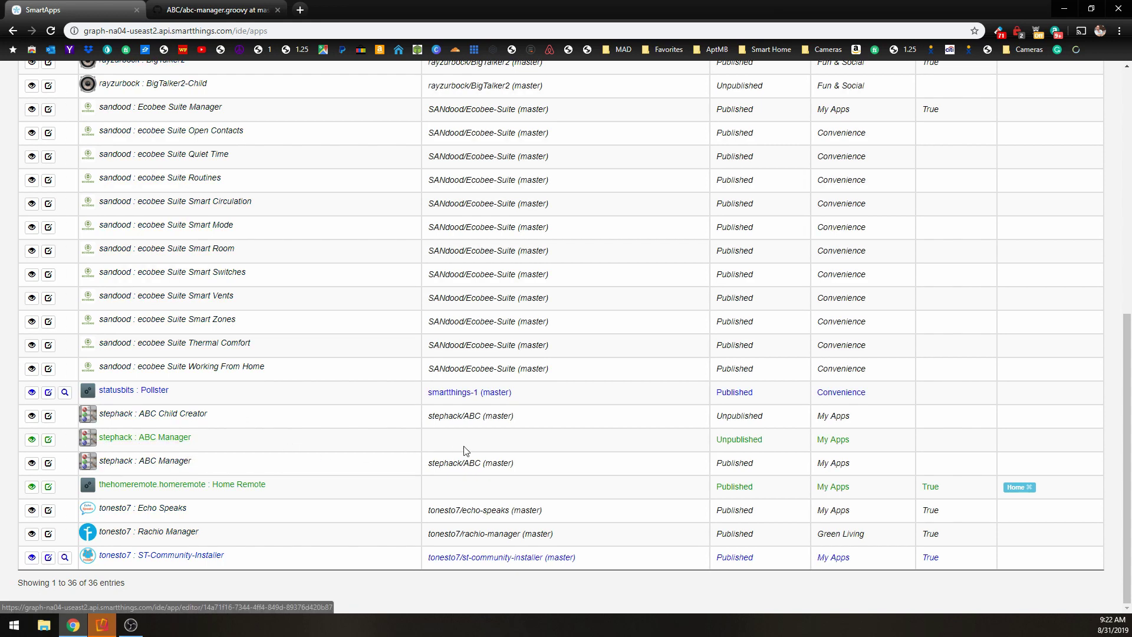
pyautogui.scroll(10, 510, 445)
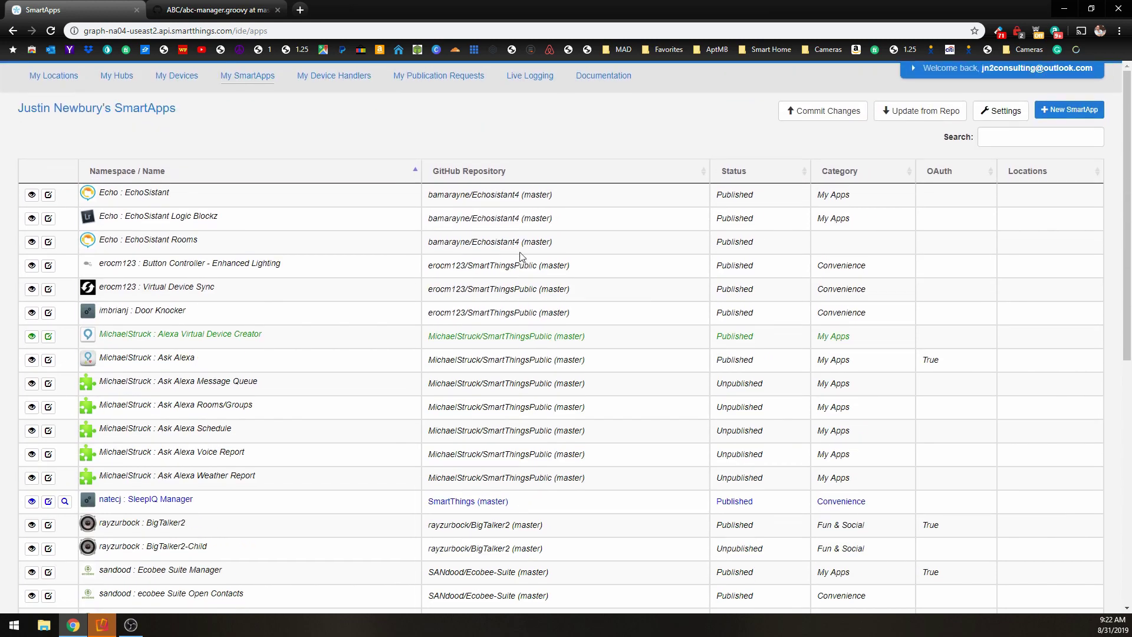
pyautogui.scroll(-8, 479, 236)
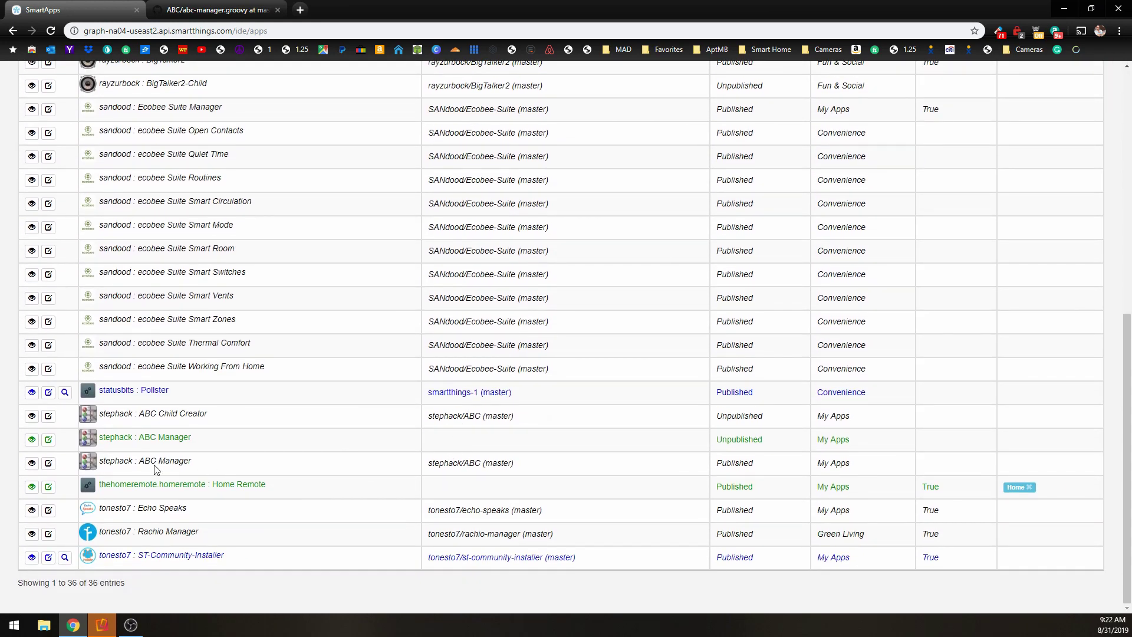
pyautogui.click(49, 445)
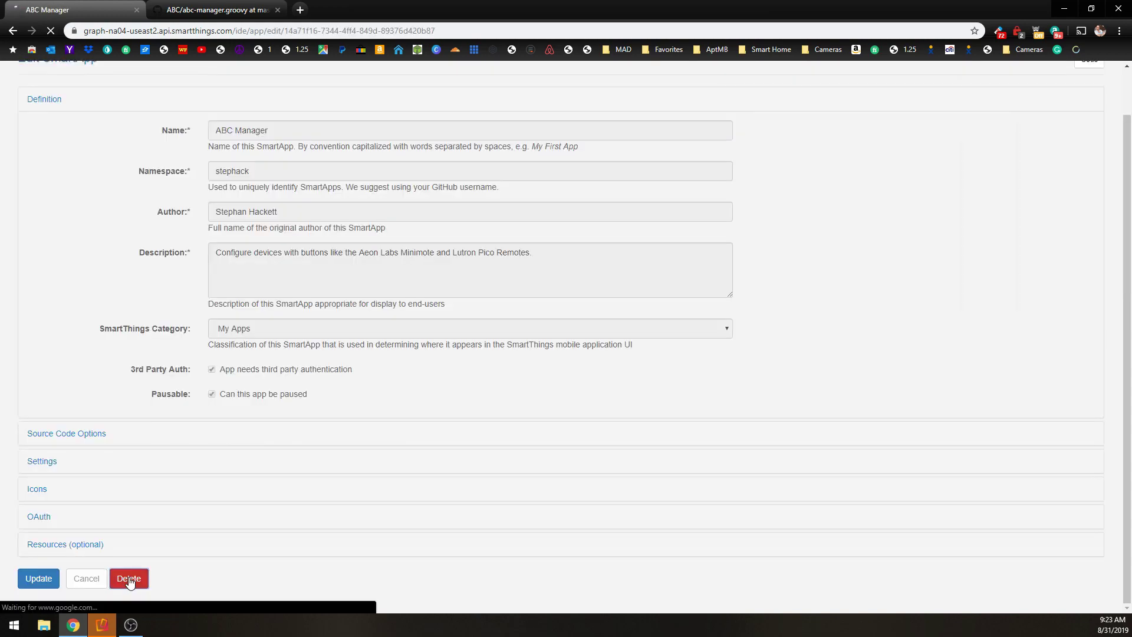
pyautogui.click(128, 577)
pyautogui.scroll(-8, 96, 483)
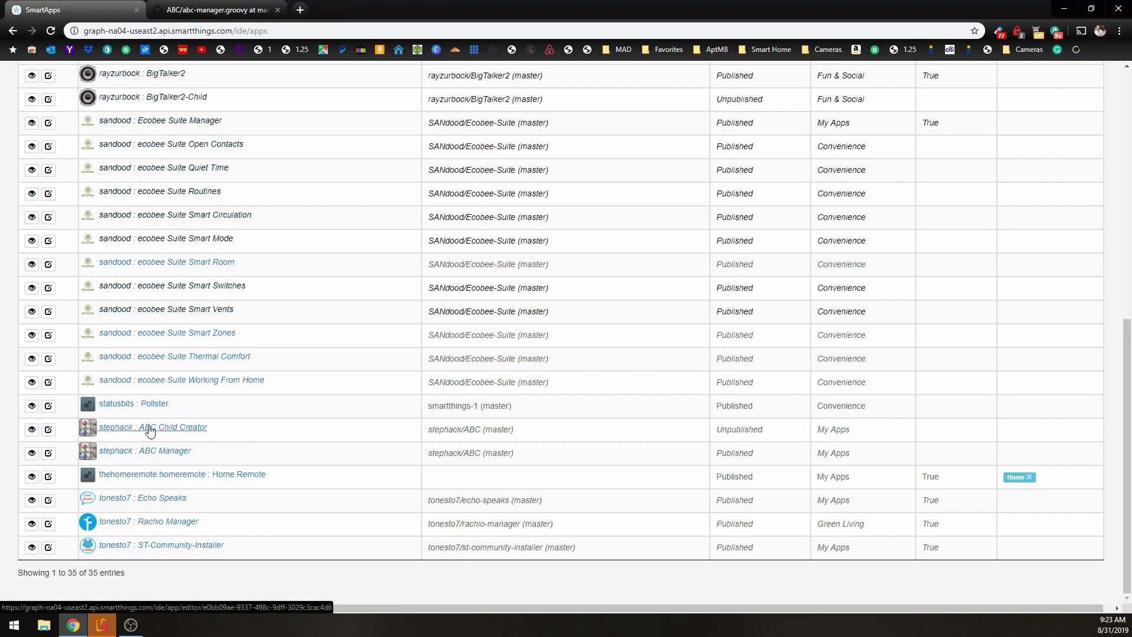
pyautogui.click(215, 10)
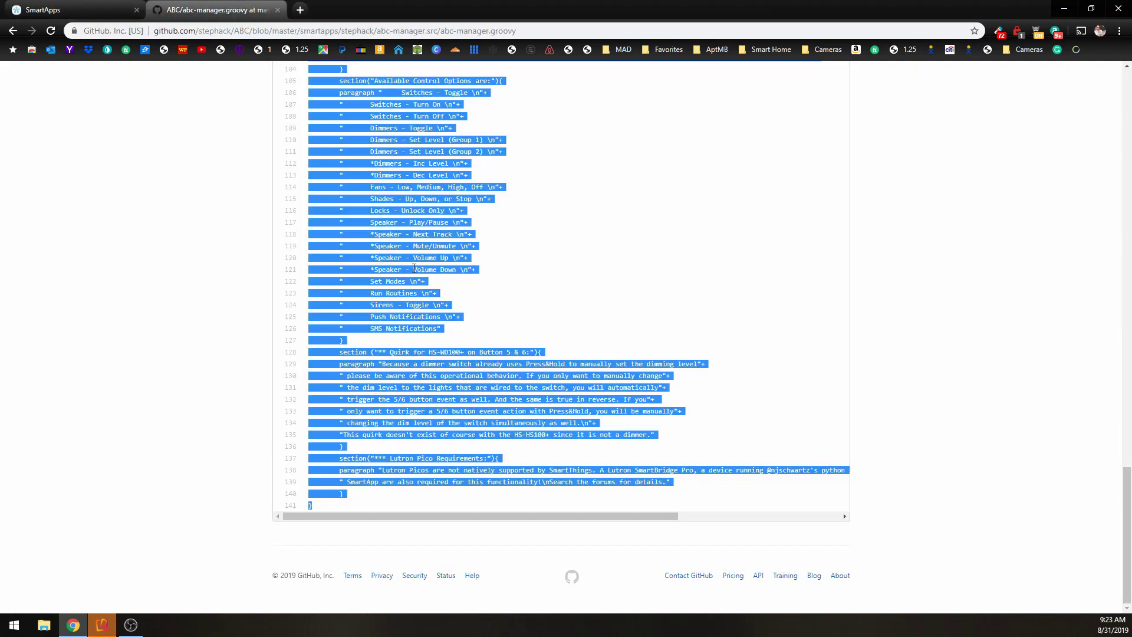
# Step: Go back to the stephack folder and open abc-child-creator.src/abc-child-creator.groovy
pyautogui.scroll(10, 434, 264)
pyautogui.scroll(15, 460, 236)
pyautogui.hotkey('alt', 'Left')
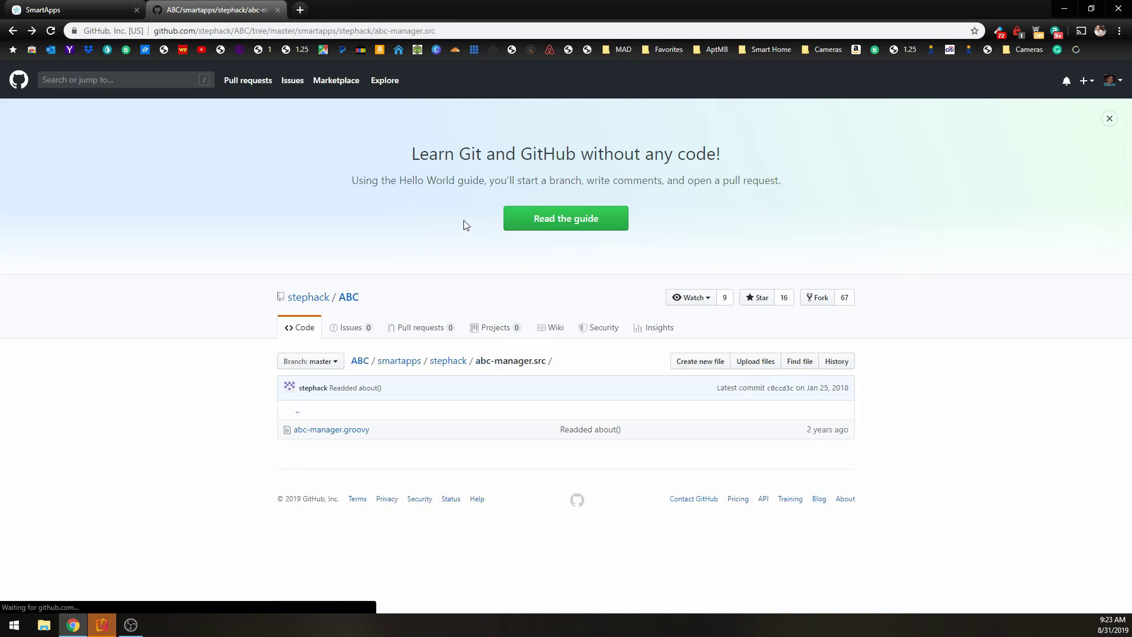
pyautogui.hotkey('alt', 'Left')
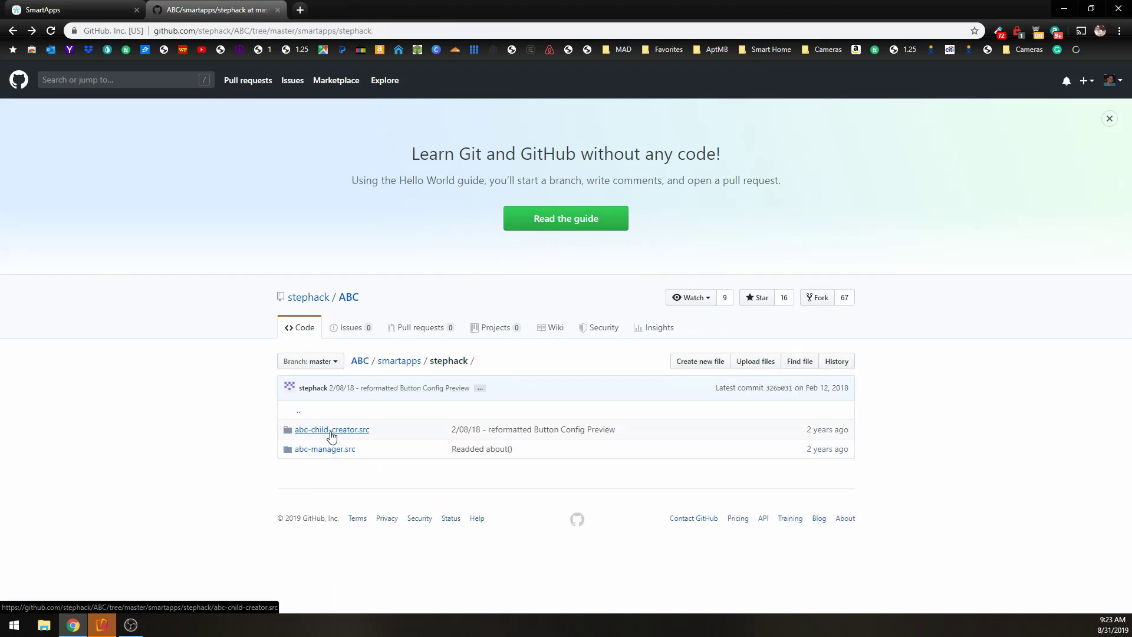
pyautogui.click(340, 431)
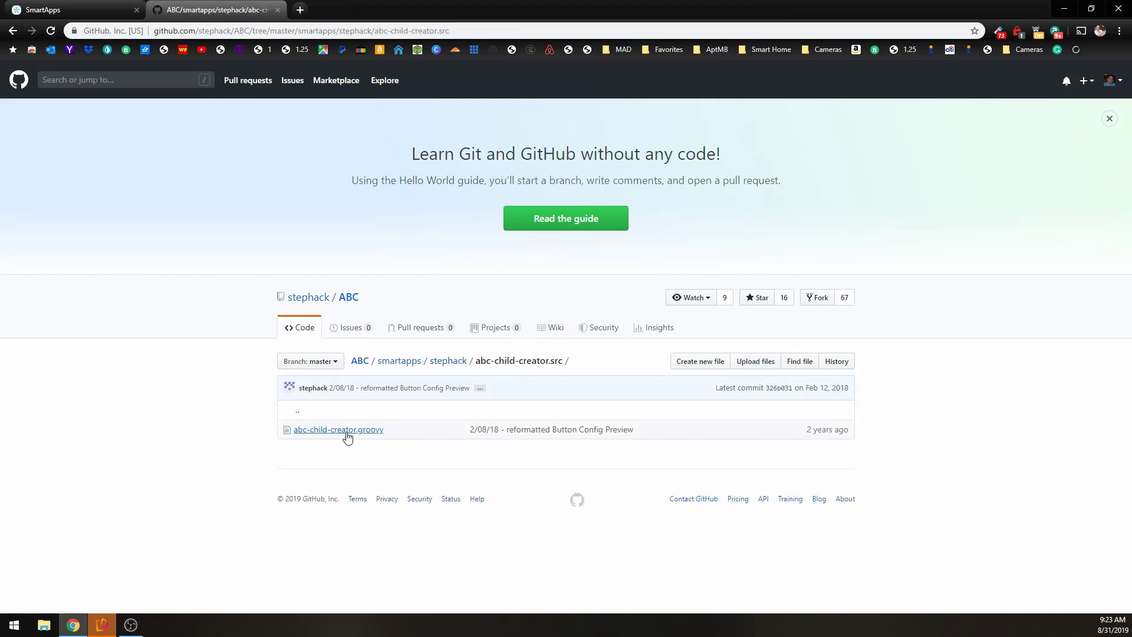
pyautogui.click(353, 432)
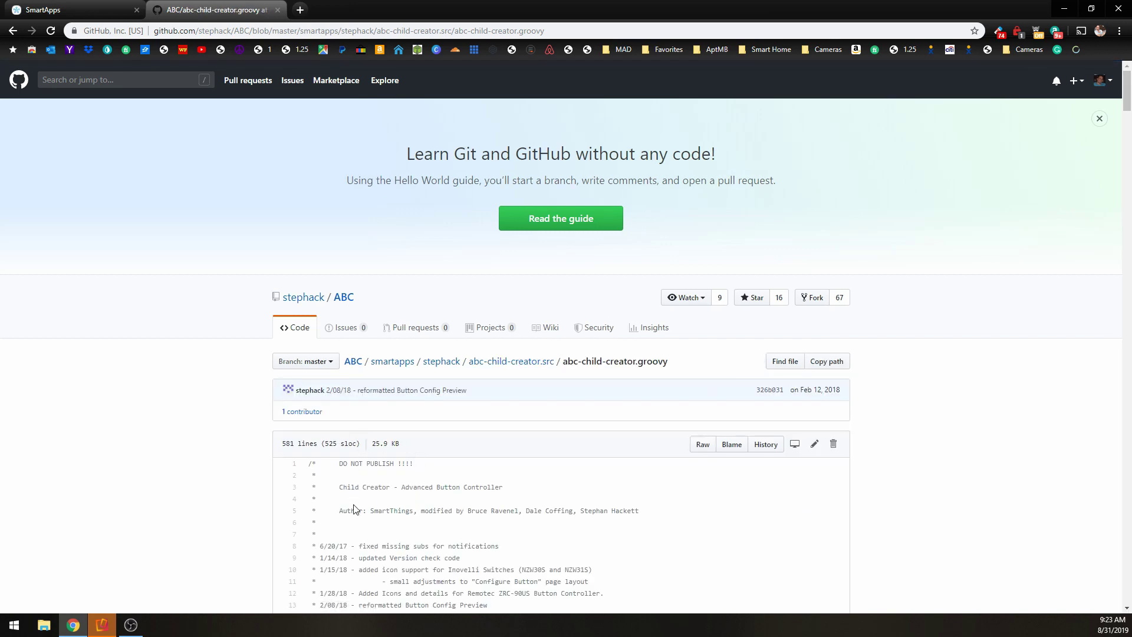
# Step: Read the DO NOT PUBLISH warning in the header, then go back to the folder listing
pyautogui.scroll(-2, 366, 500)
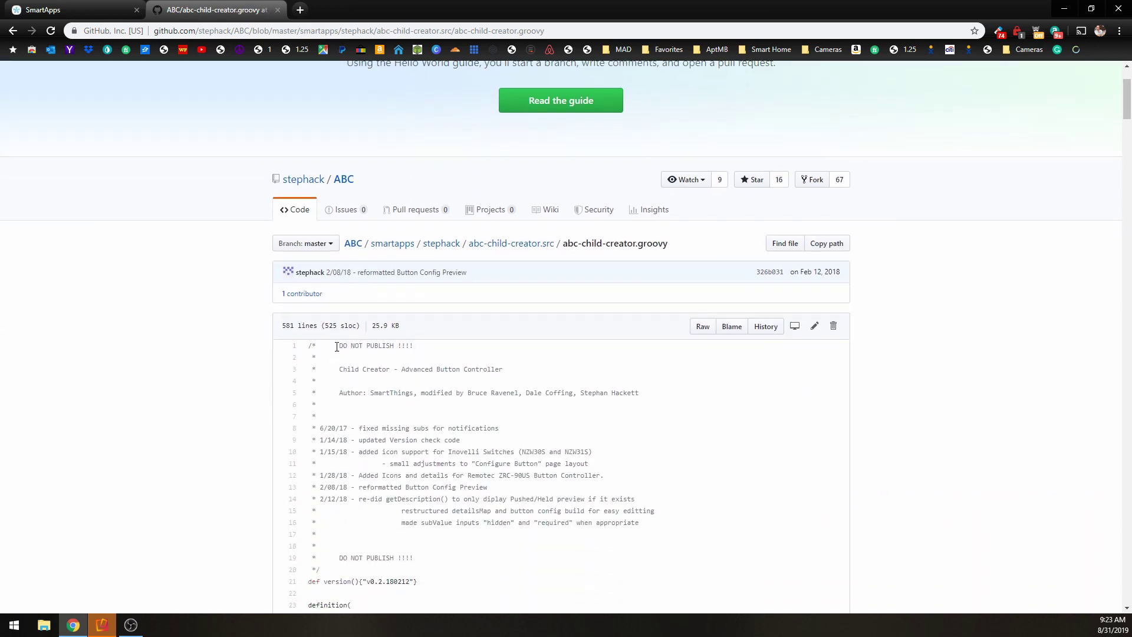
pyautogui.moveTo(337, 346); pyautogui.dragTo(437, 356)
pyautogui.click(392, 360)
pyautogui.hotkey('alt', 'Left')
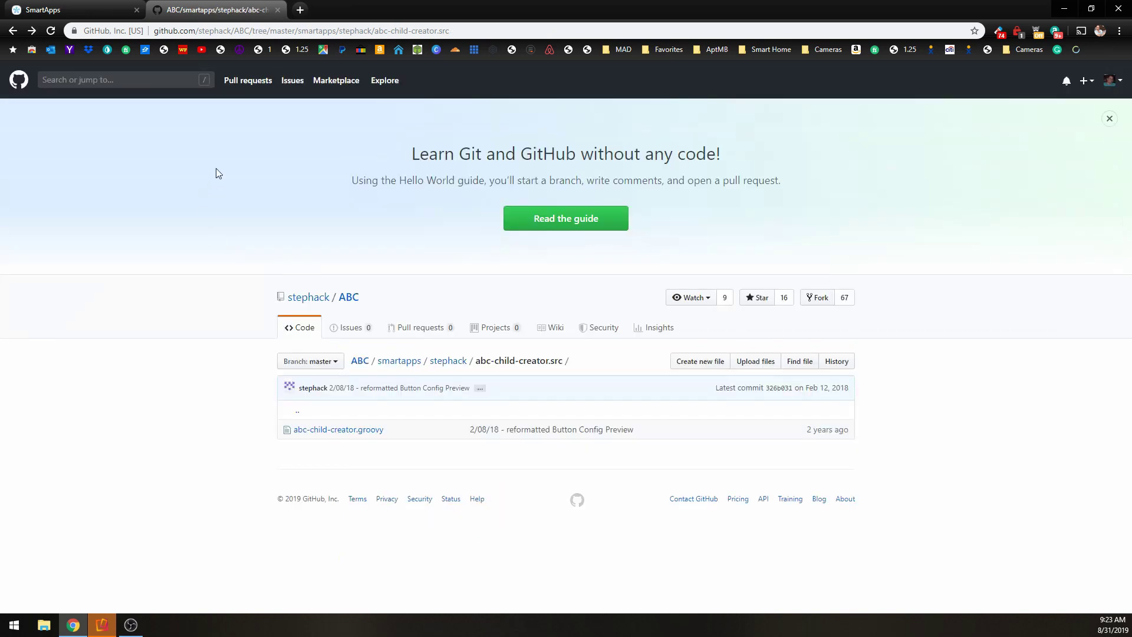
pyautogui.hotkey('alt', 'Left')
pyautogui.click(96, 13)
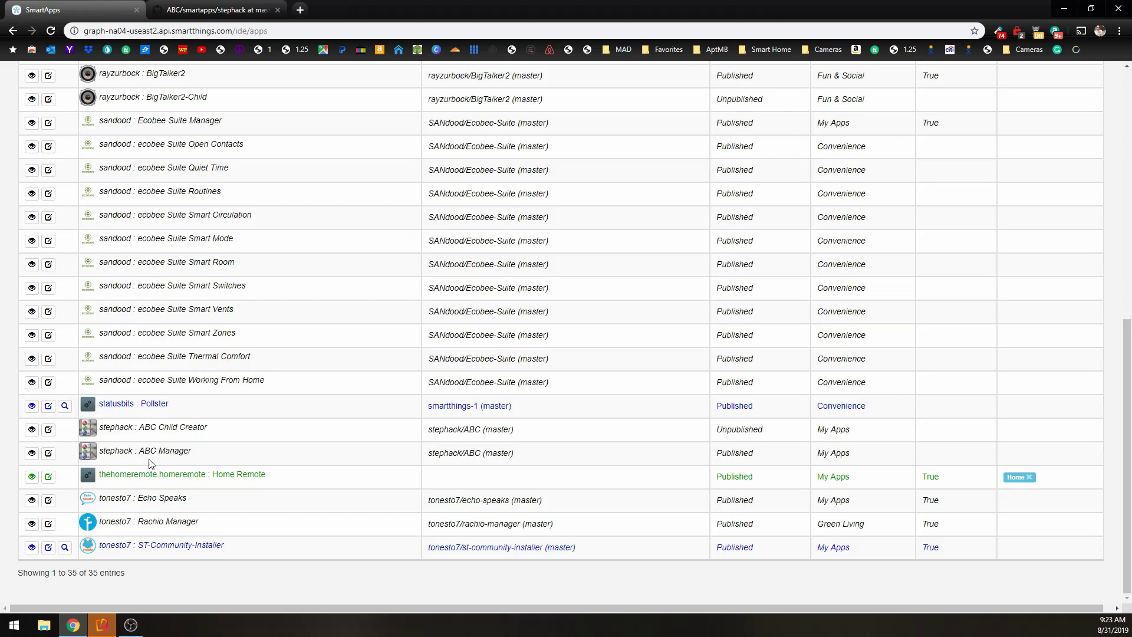
pyautogui.scroll(6, 201, 404)
pyautogui.scroll(2, 201, 401)
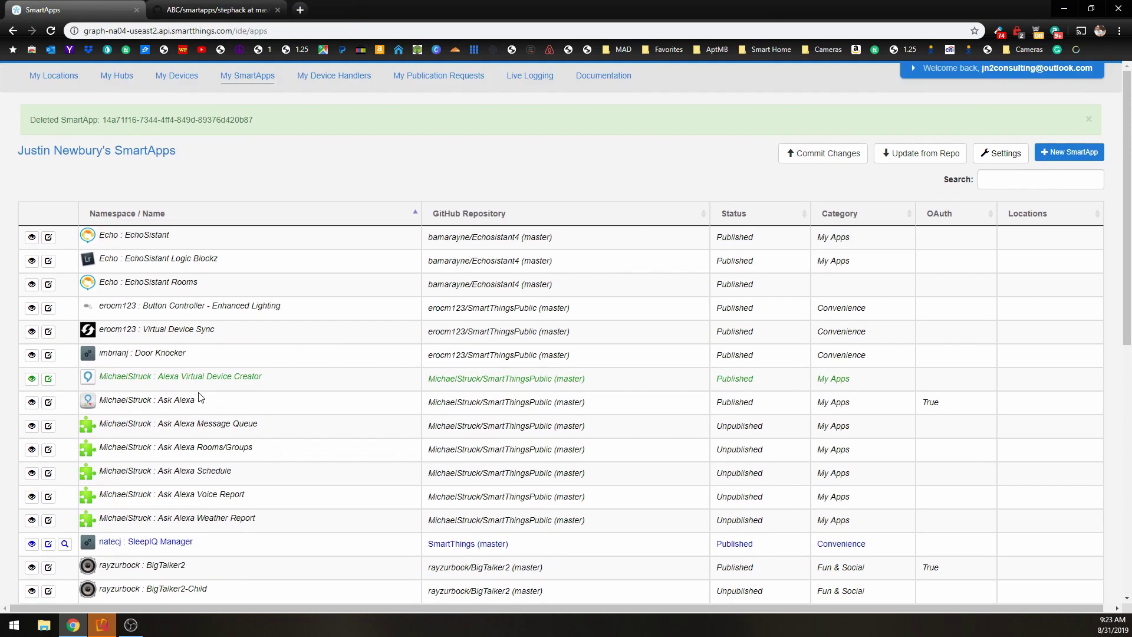
pyautogui.scroll(-5, 167, 451)
pyautogui.scroll(-3, 167, 452)
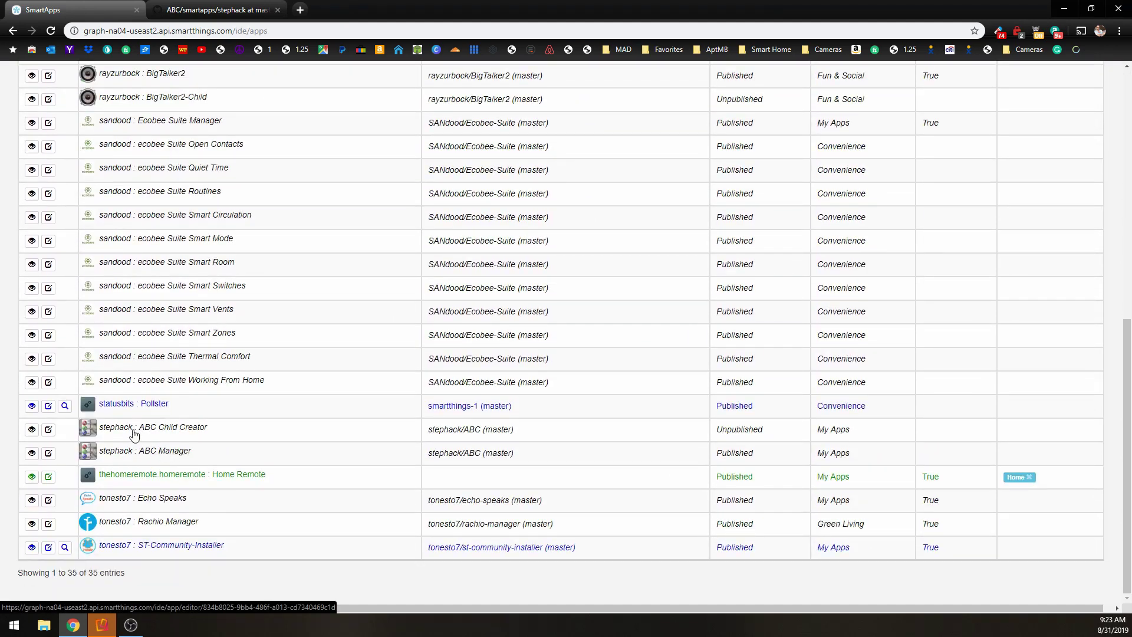
pyautogui.rightClick(118, 416)
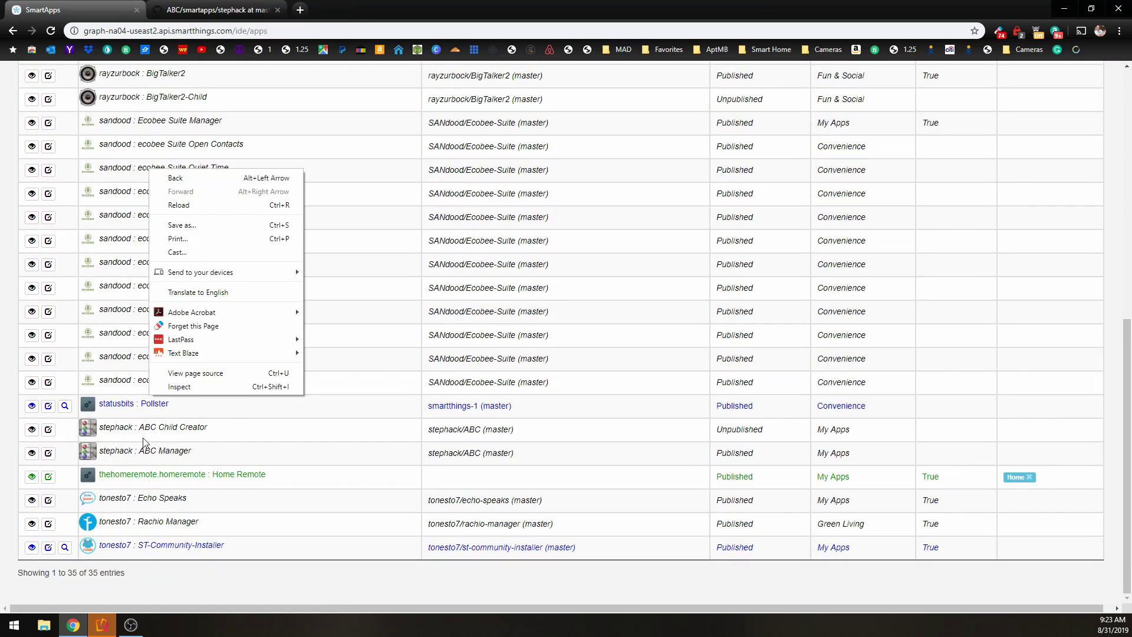
pyautogui.click(231, 438)
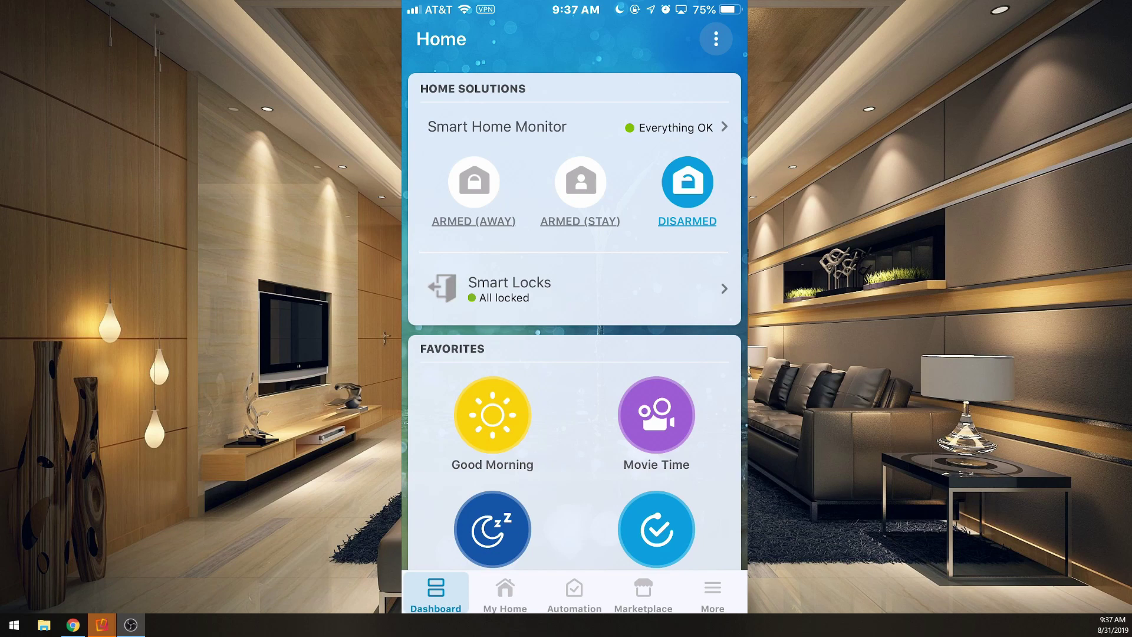
# Step: Open the Marketplace's SmartApps category list on the phone
pyautogui.click(643, 593)
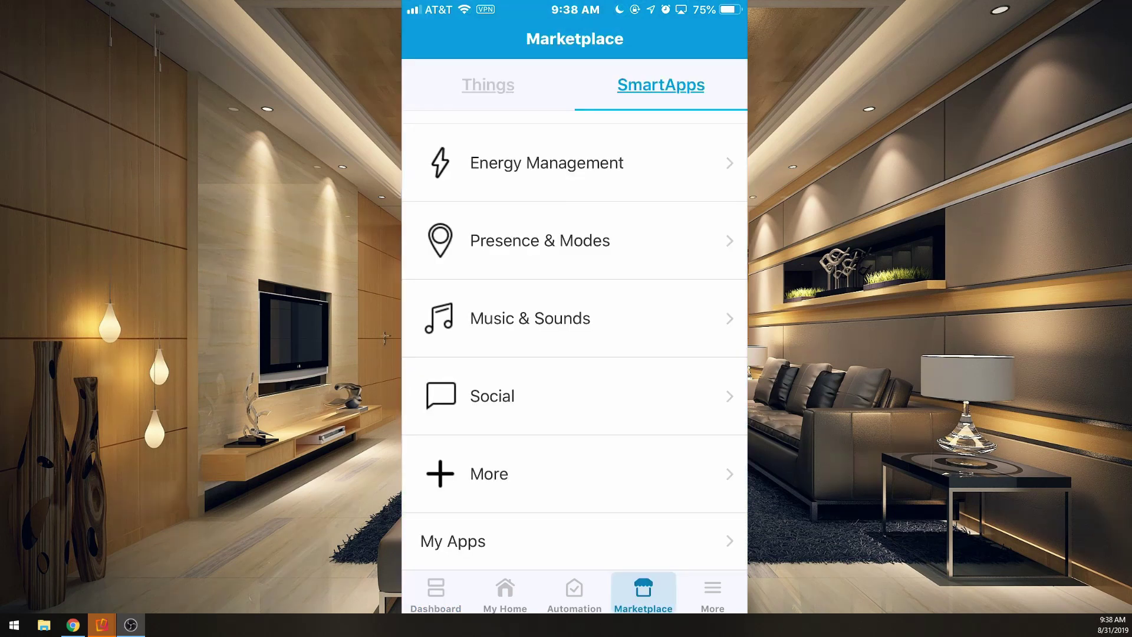
pyautogui.scroll(-2, 575, 330)
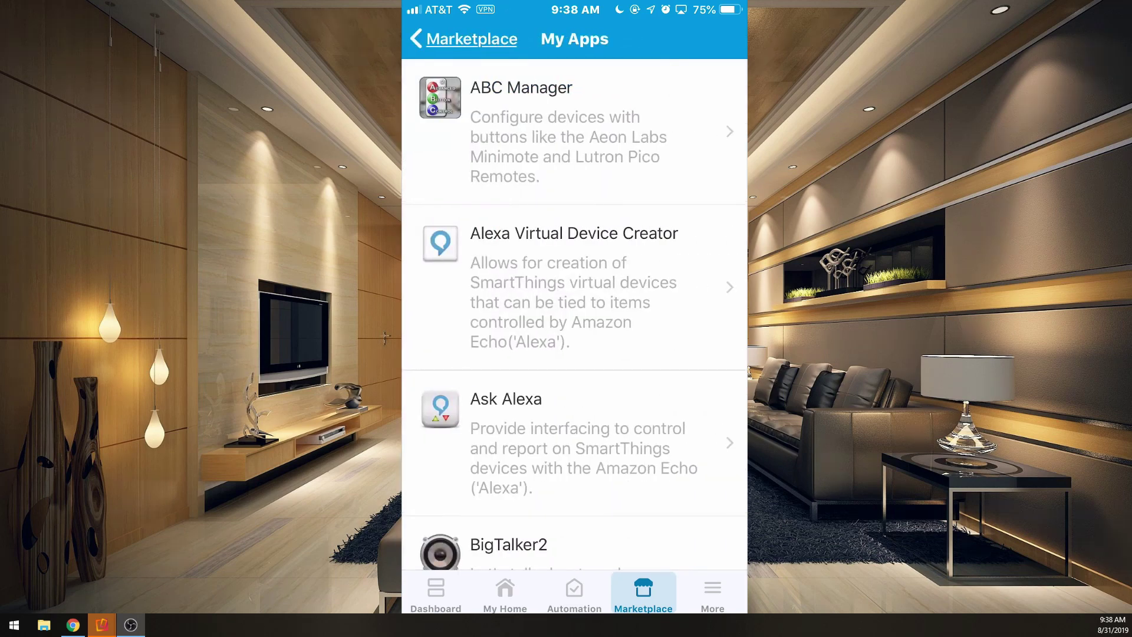
pyautogui.scroll(2, 575, 331)
# Step: Open ABC Manager for setup and read through its user's guide
pyautogui.click(521, 131)
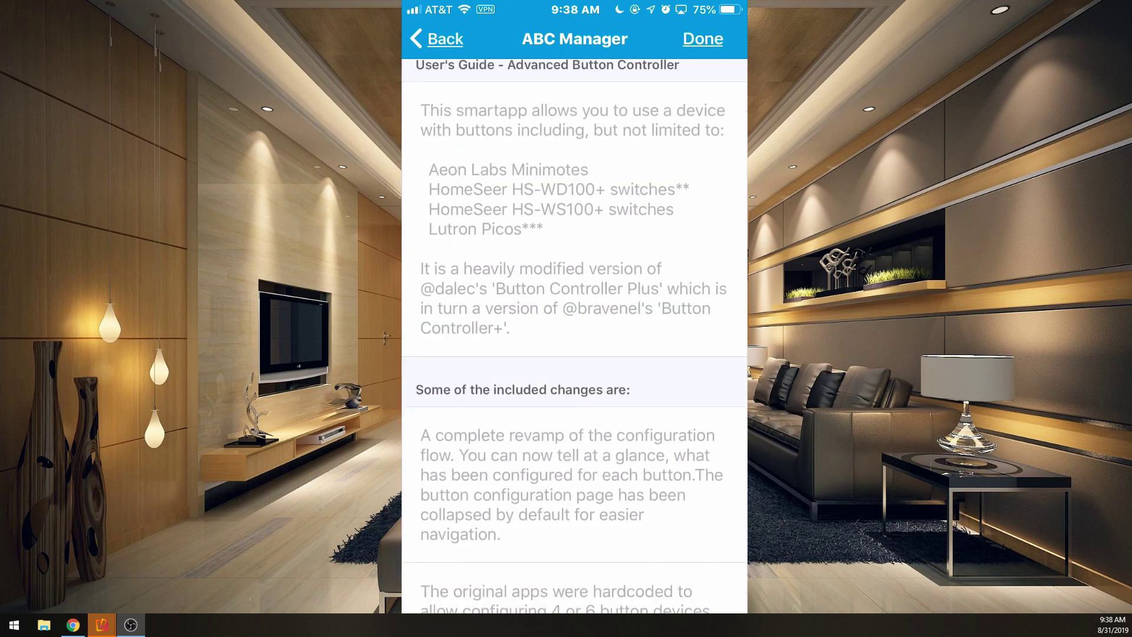
pyautogui.scroll(-10, 575, 336)
pyautogui.scroll(-8, 575, 336)
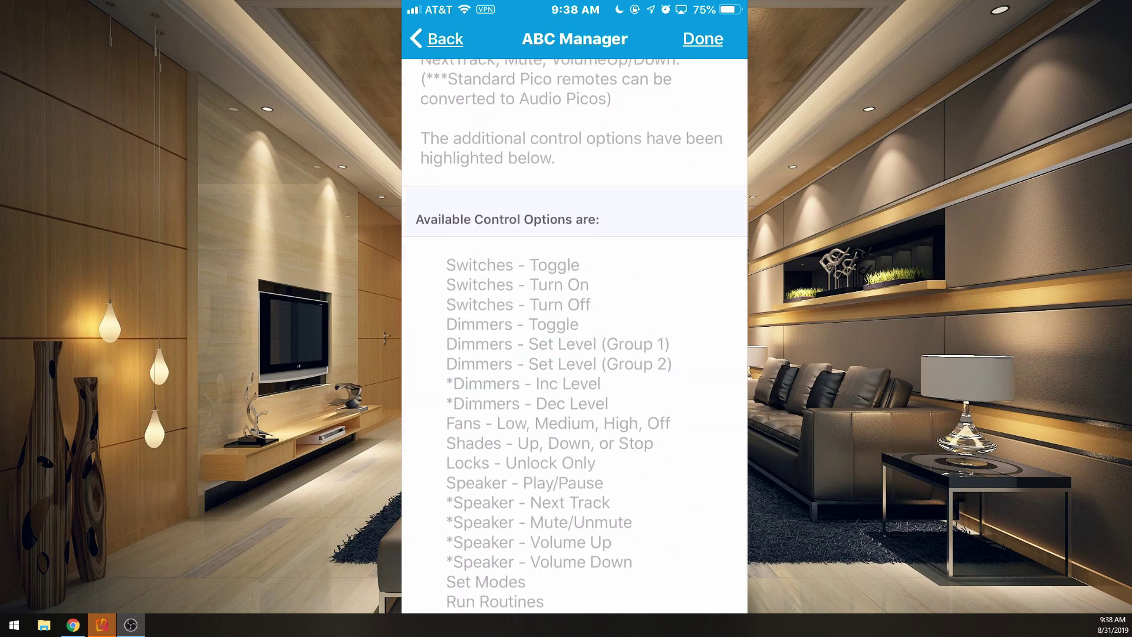
pyautogui.scroll(-5, 575, 336)
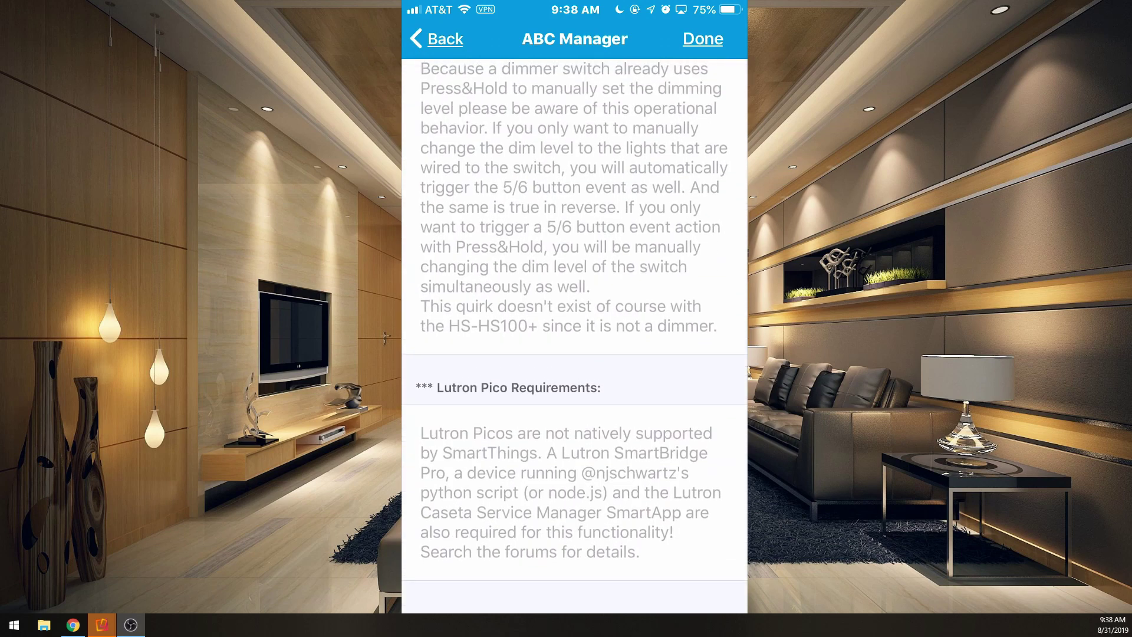
pyautogui.scroll(20, 575, 337)
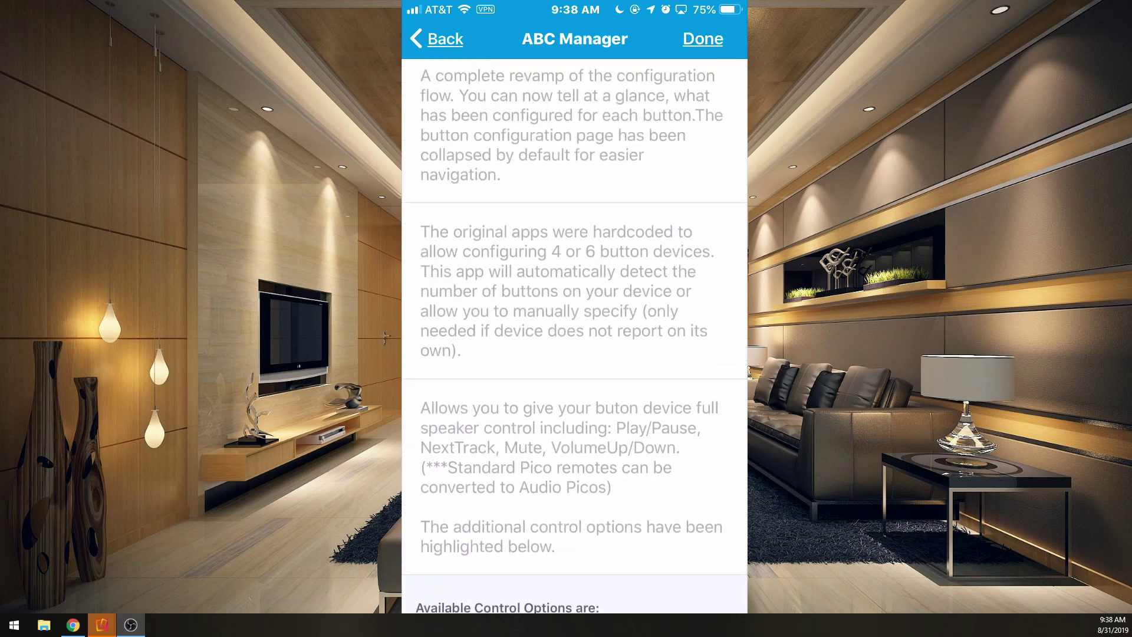
pyautogui.click(703, 39)
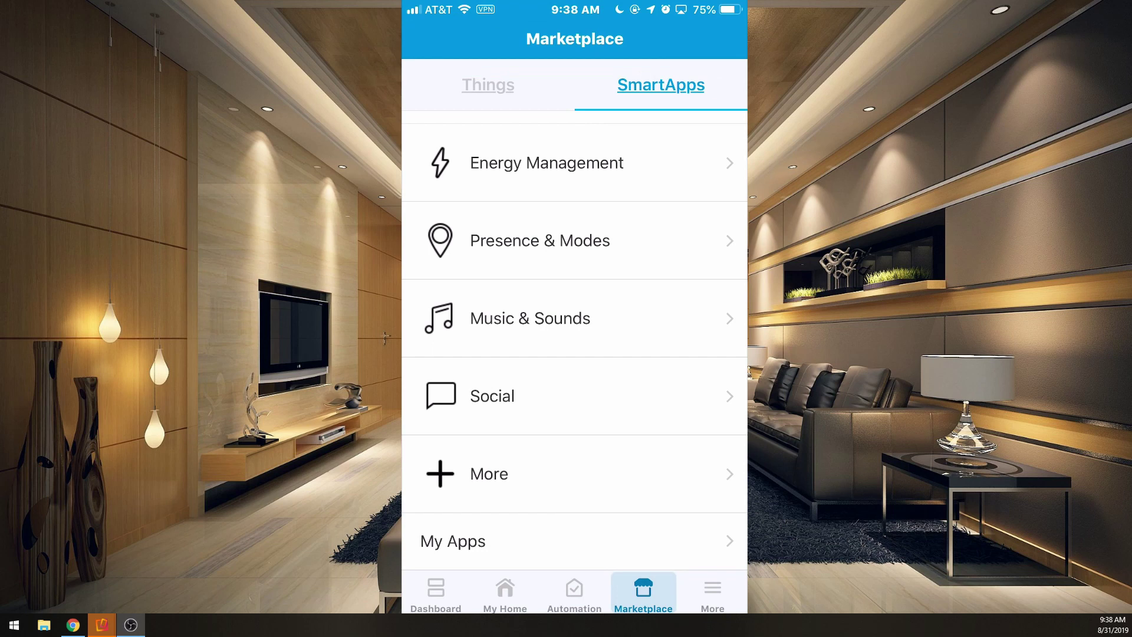
# Step: Open ABC Manager from the installed SmartApps and pick Kitchen Button as the button device
pyautogui.click(574, 593)
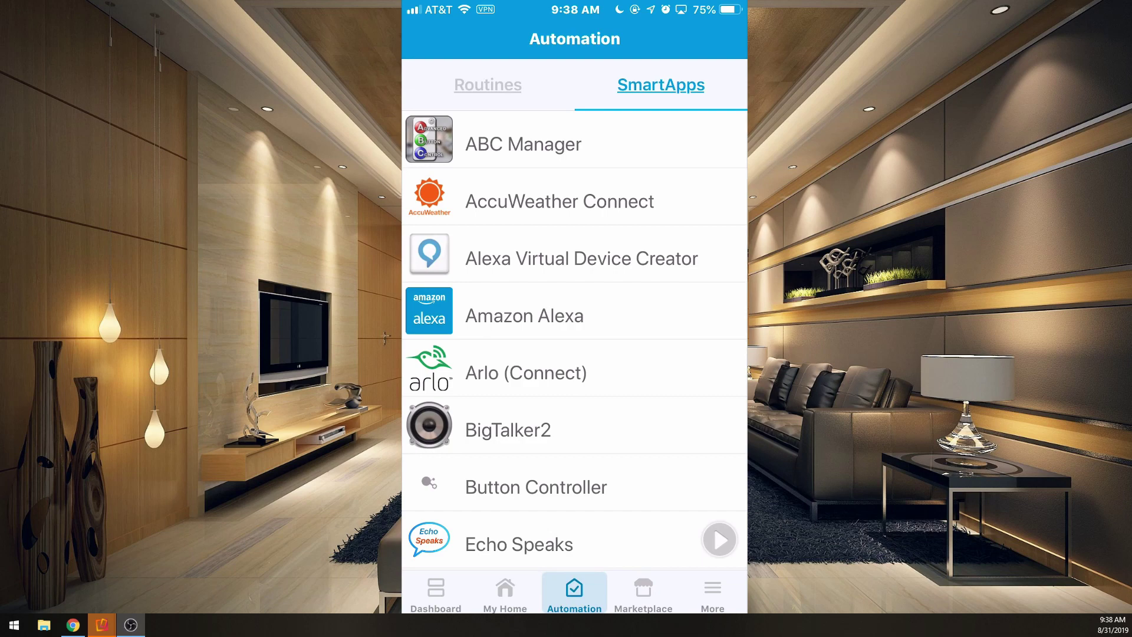
pyautogui.scroll(3, 575, 342)
pyautogui.click(523, 144)
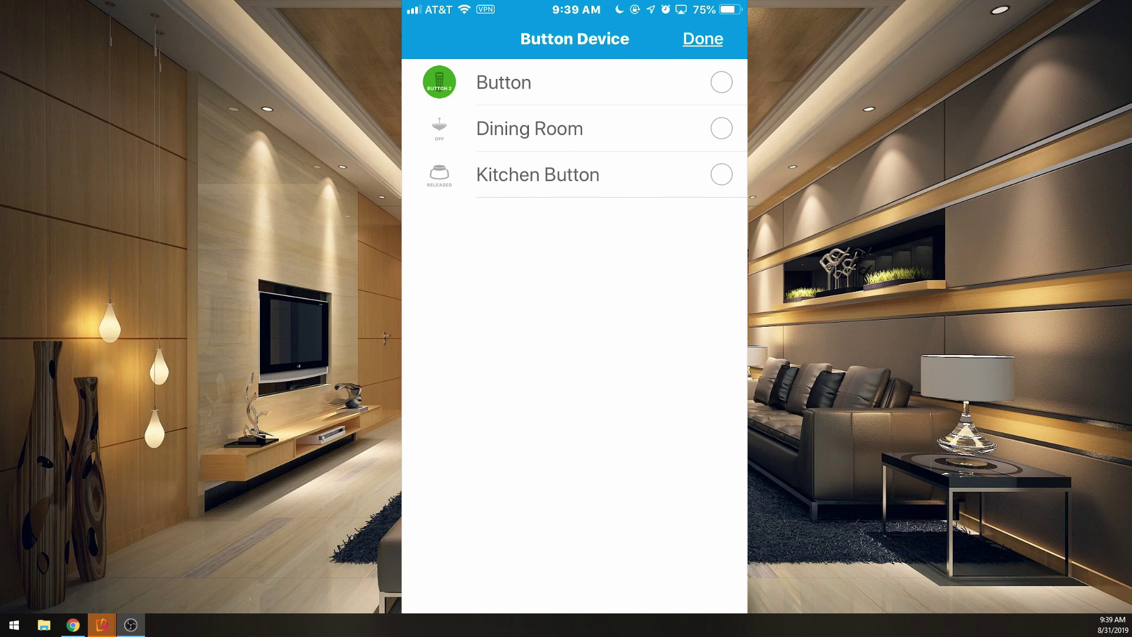
pyautogui.click(721, 174)
# Step: Confirm Kitchen Button, then try Button as the device and review its button list
pyautogui.click(576, 307)
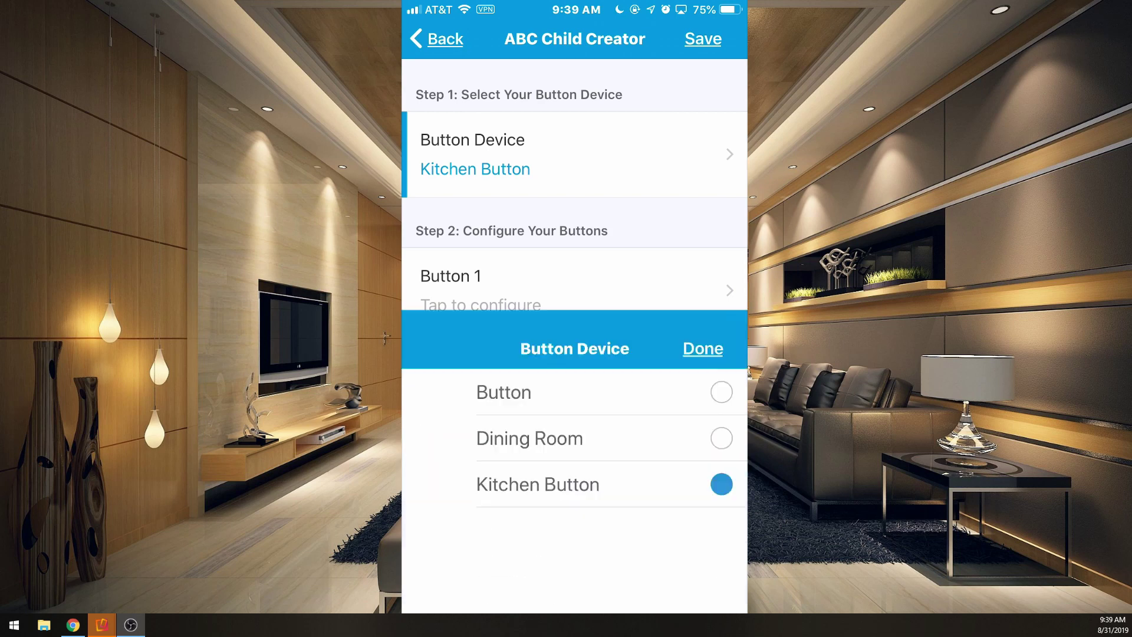
pyautogui.click(721, 82)
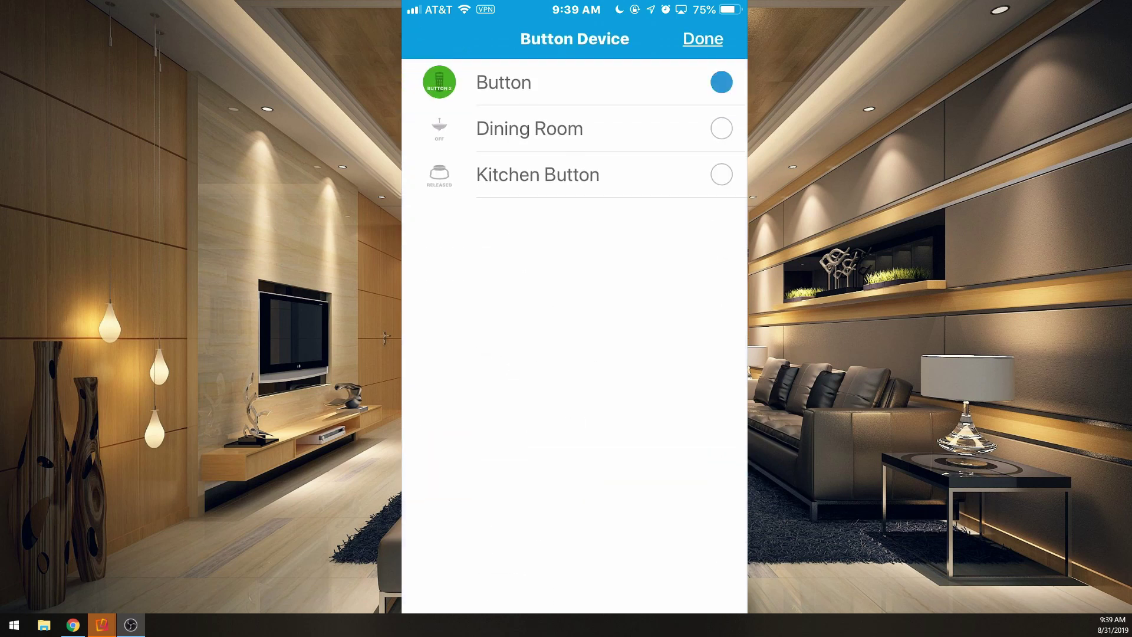
pyautogui.click(703, 39)
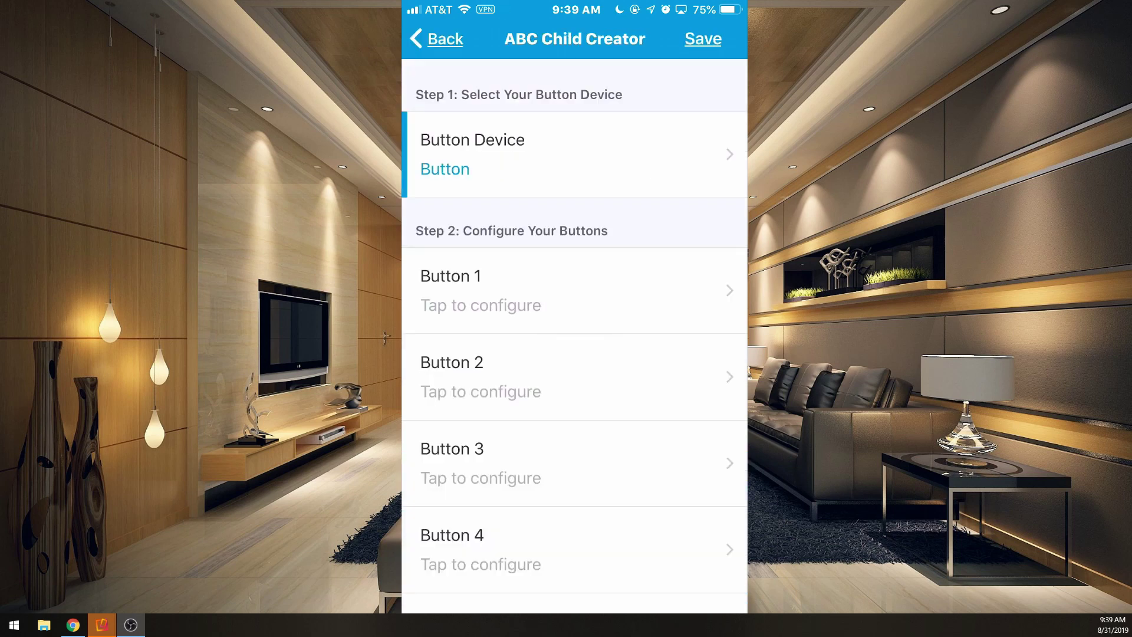
pyautogui.scroll(-3, 575, 333)
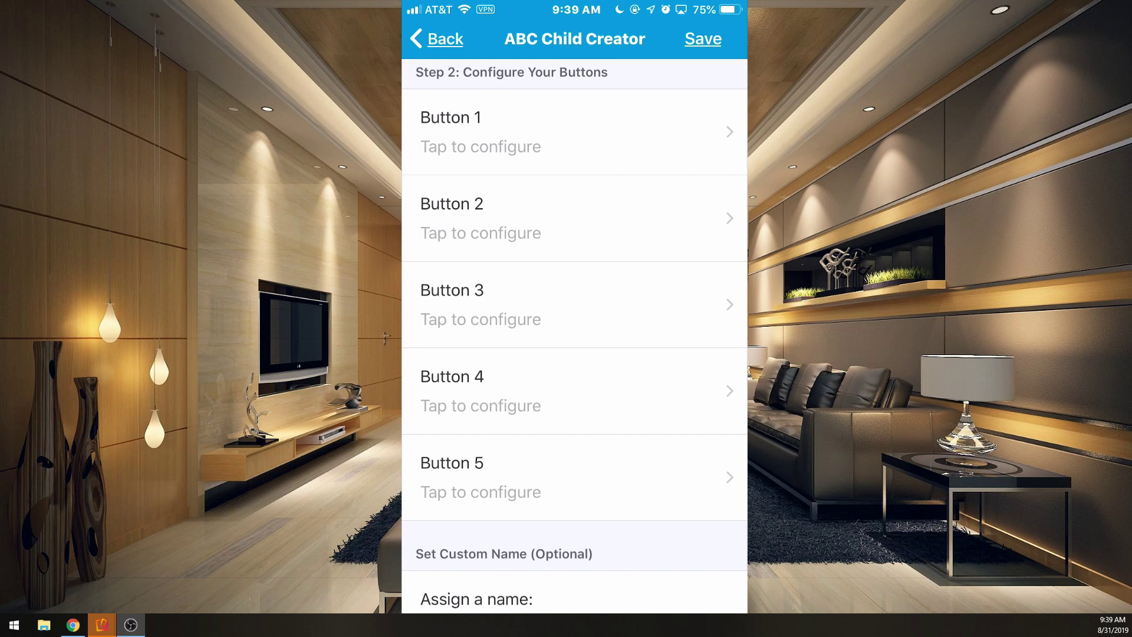
pyautogui.scroll(-2, 575, 333)
pyautogui.scroll(3, 575, 333)
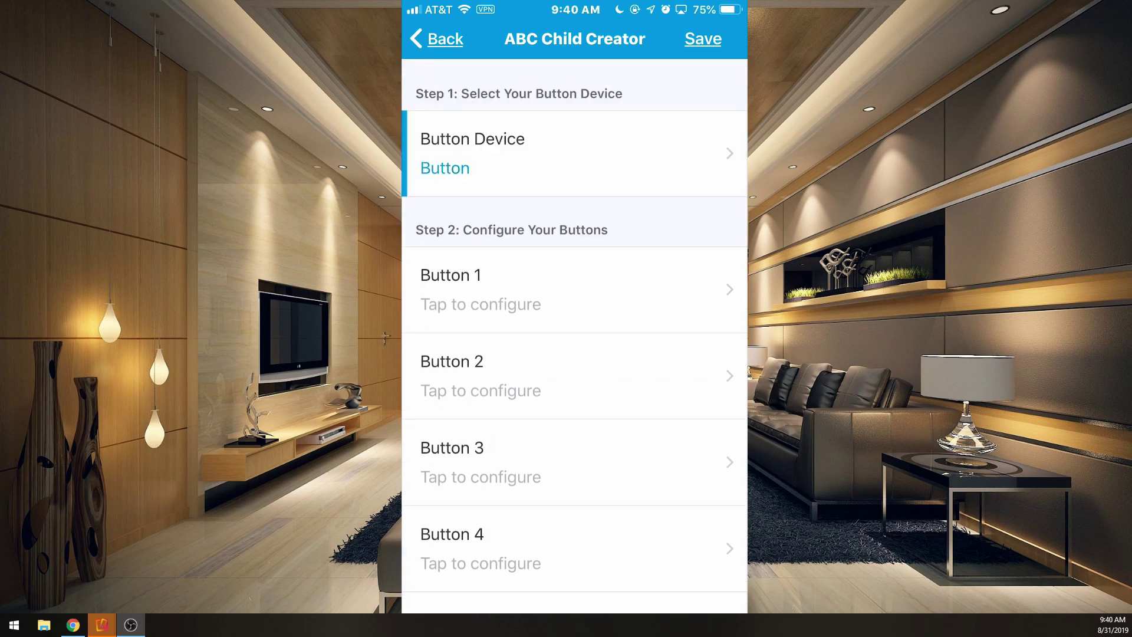
pyautogui.scroll(-4, 575, 333)
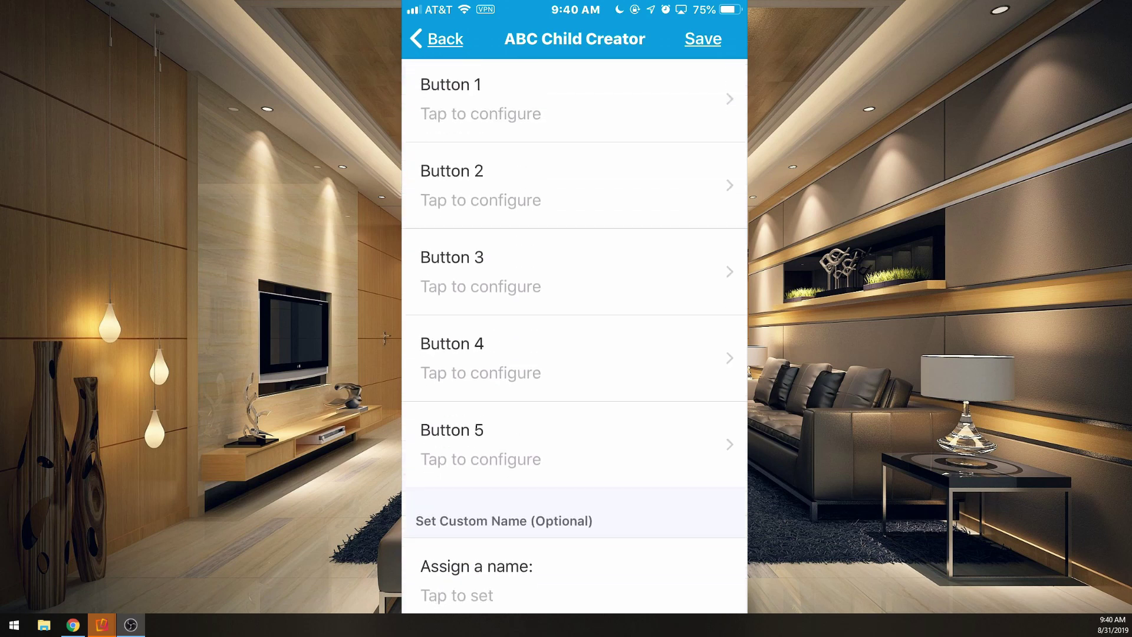
pyautogui.scroll(1, 575, 333)
pyautogui.scroll(2, 575, 333)
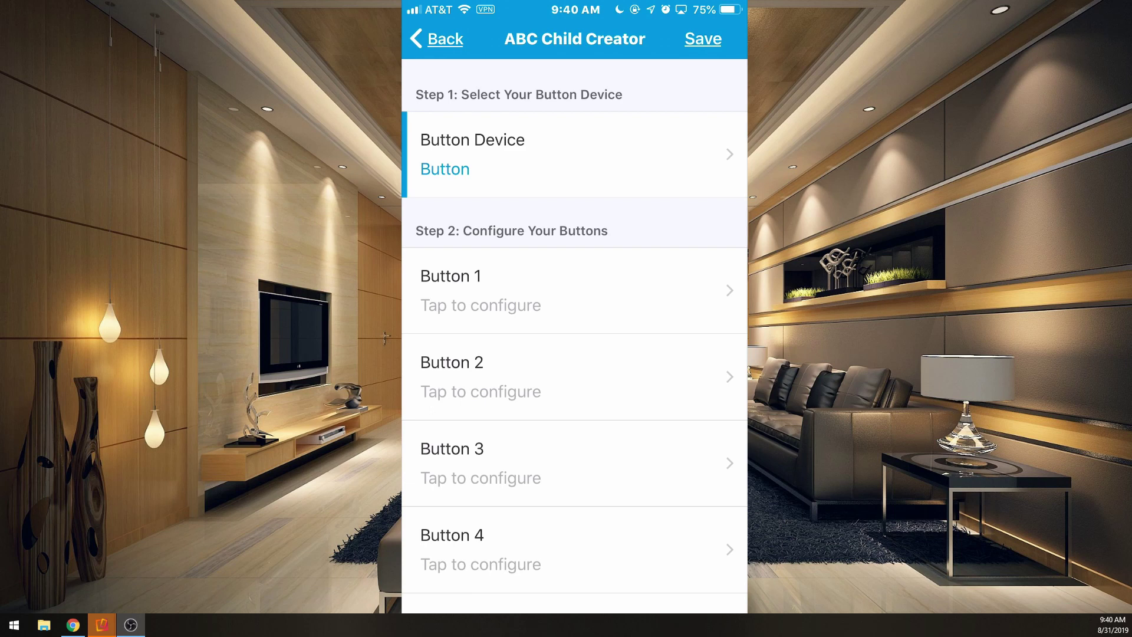
# Step: Switch the button device back to Kitchen Button and confirm it
pyautogui.click(566, 154)
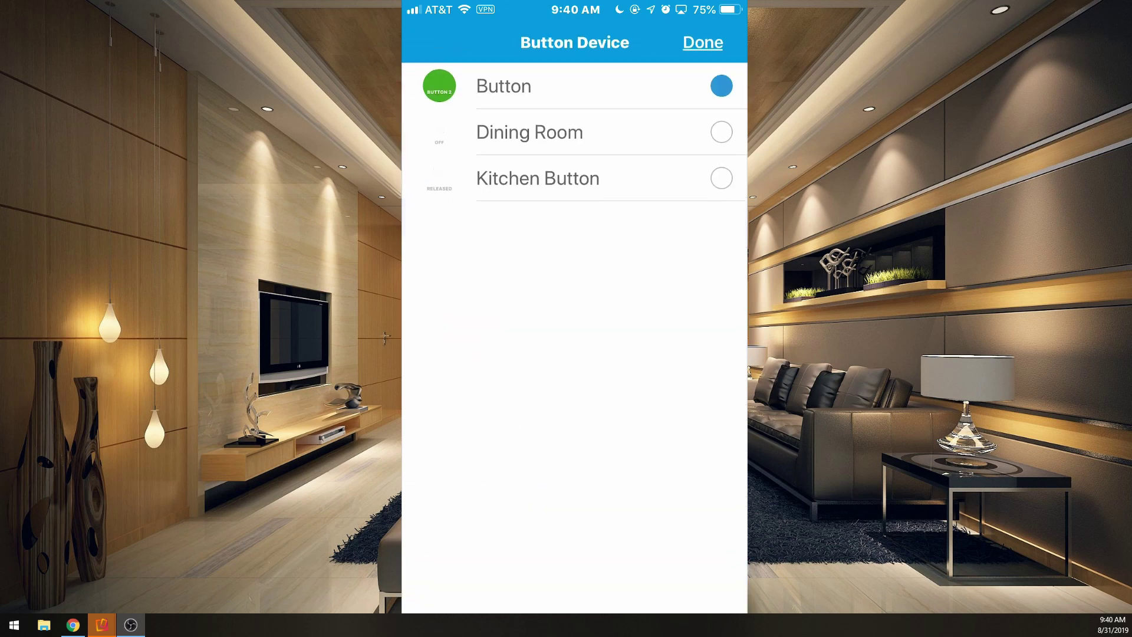
pyautogui.click(590, 175)
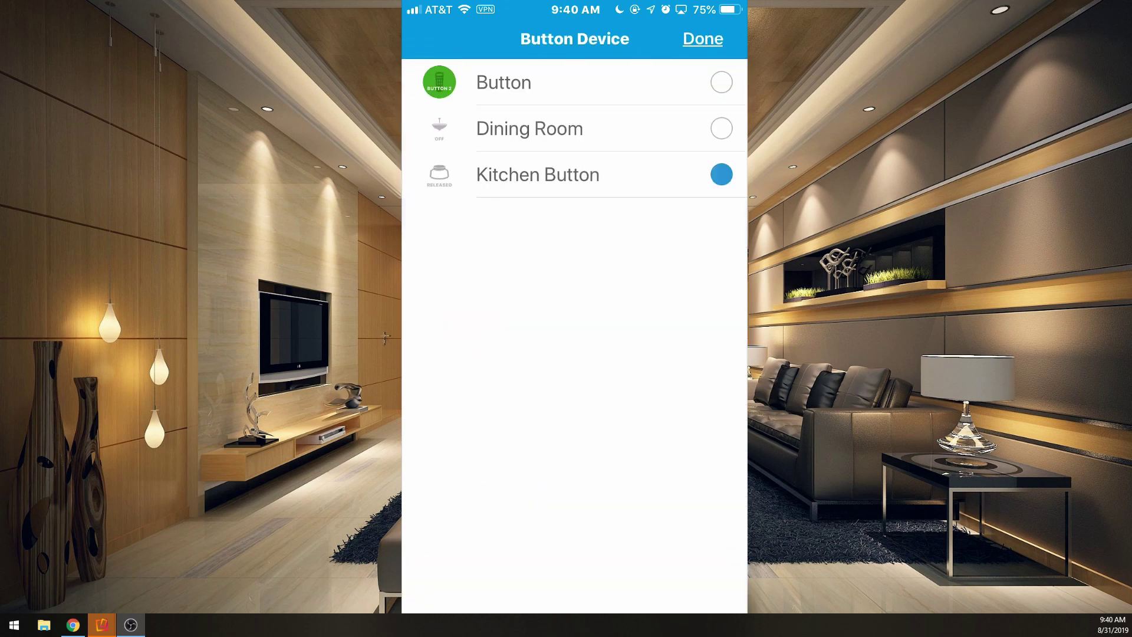
pyautogui.click(703, 38)
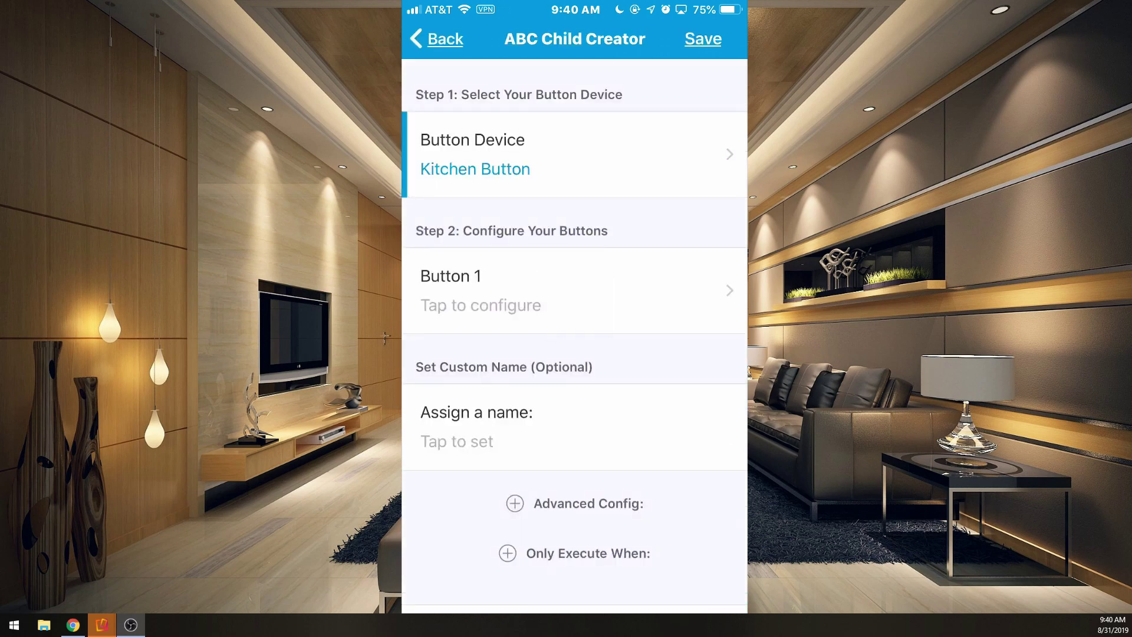
# Step: Scroll through the Configure Button 1 list to review the available actions
pyautogui.scroll(-2, 575, 336)
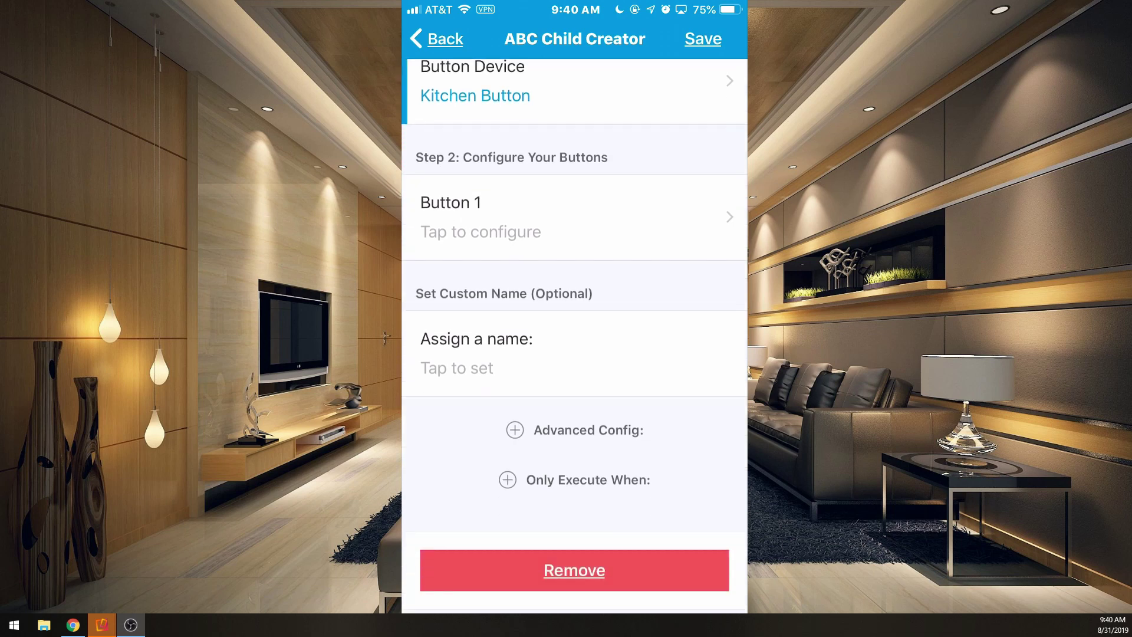
pyautogui.scroll(2, 575, 336)
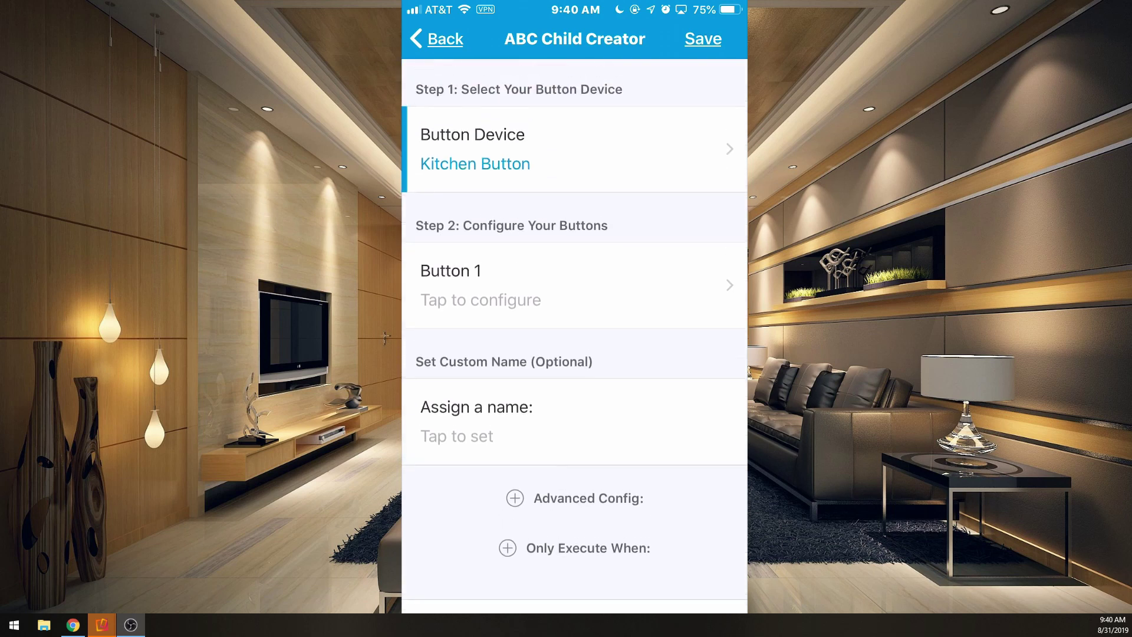
pyautogui.scroll(-2, 575, 336)
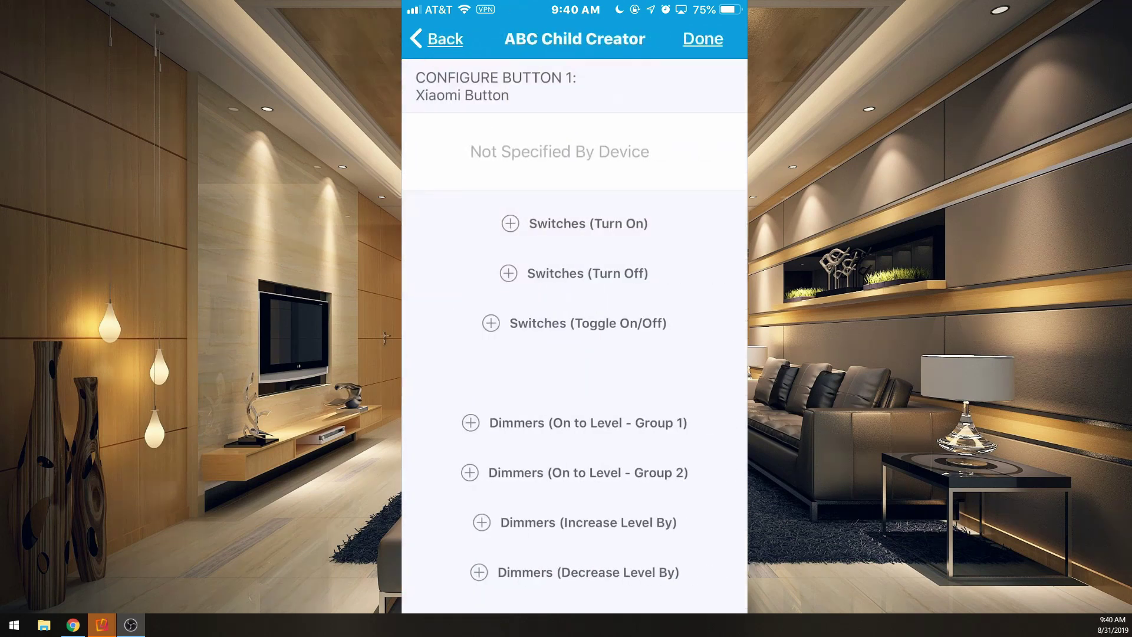
pyautogui.scroll(-4, 575, 331)
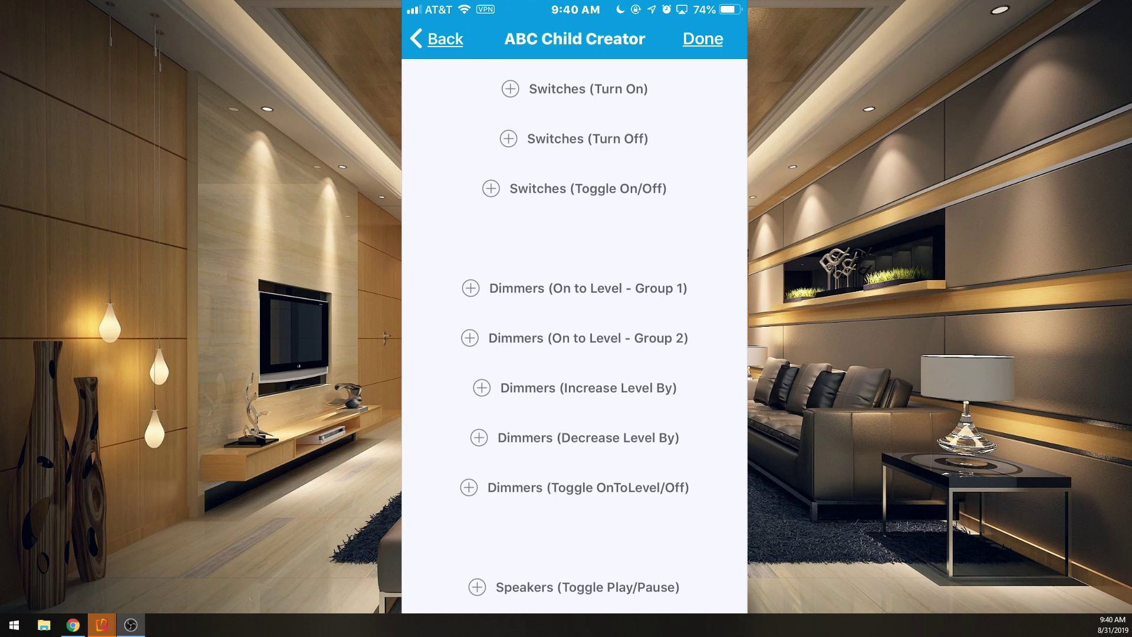
pyautogui.scroll(-4, 575, 335)
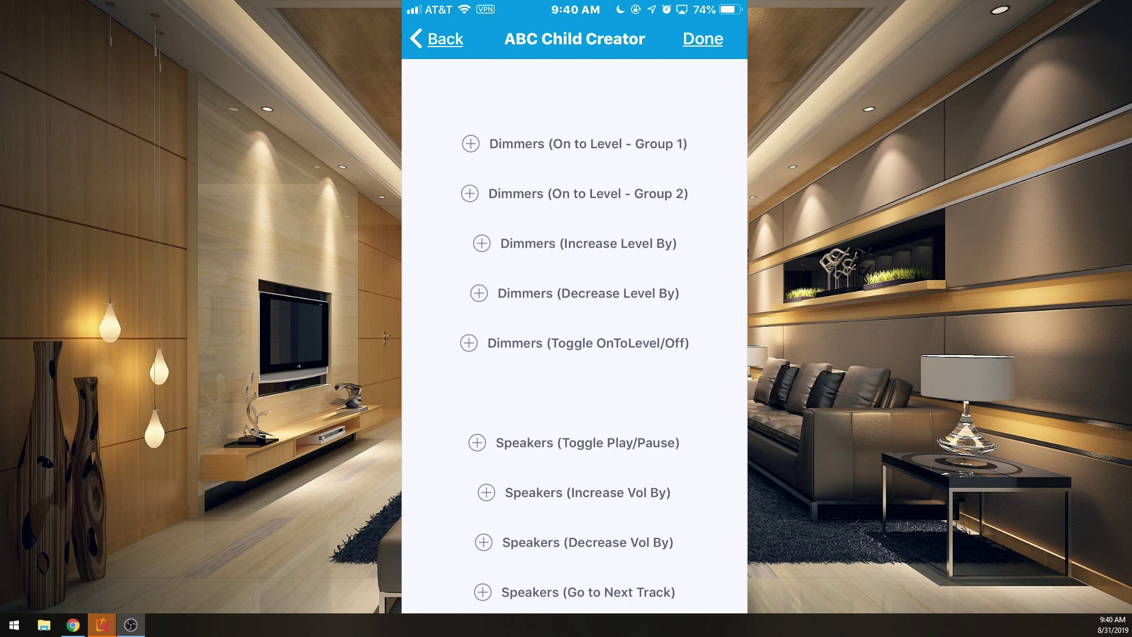
pyautogui.scroll(-2, 574, 335)
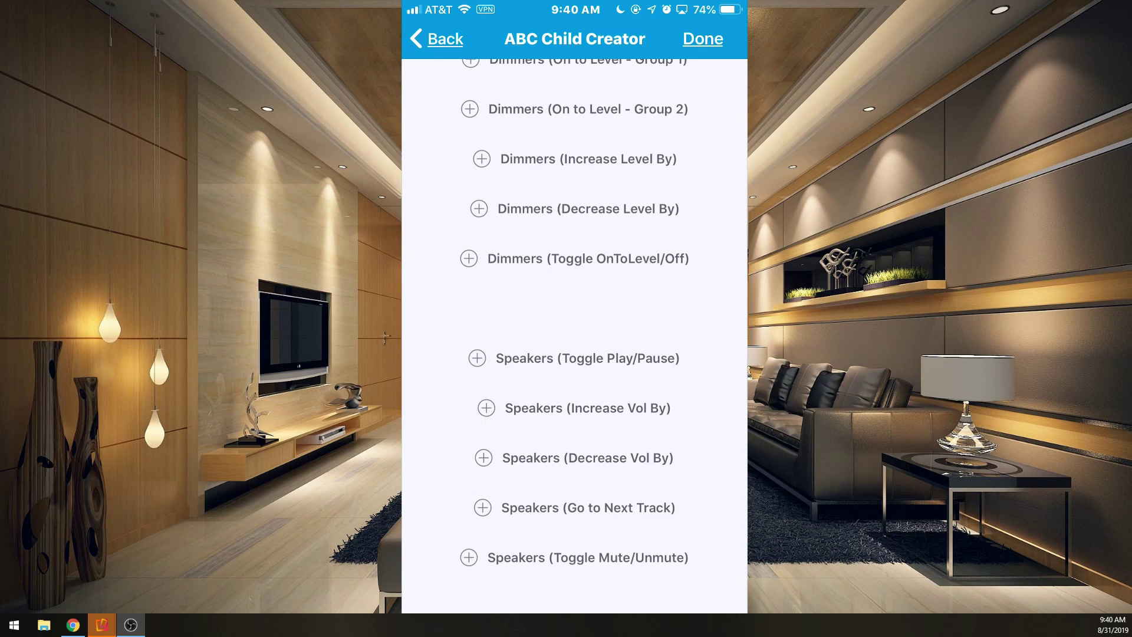
pyautogui.scroll(-5, 574, 335)
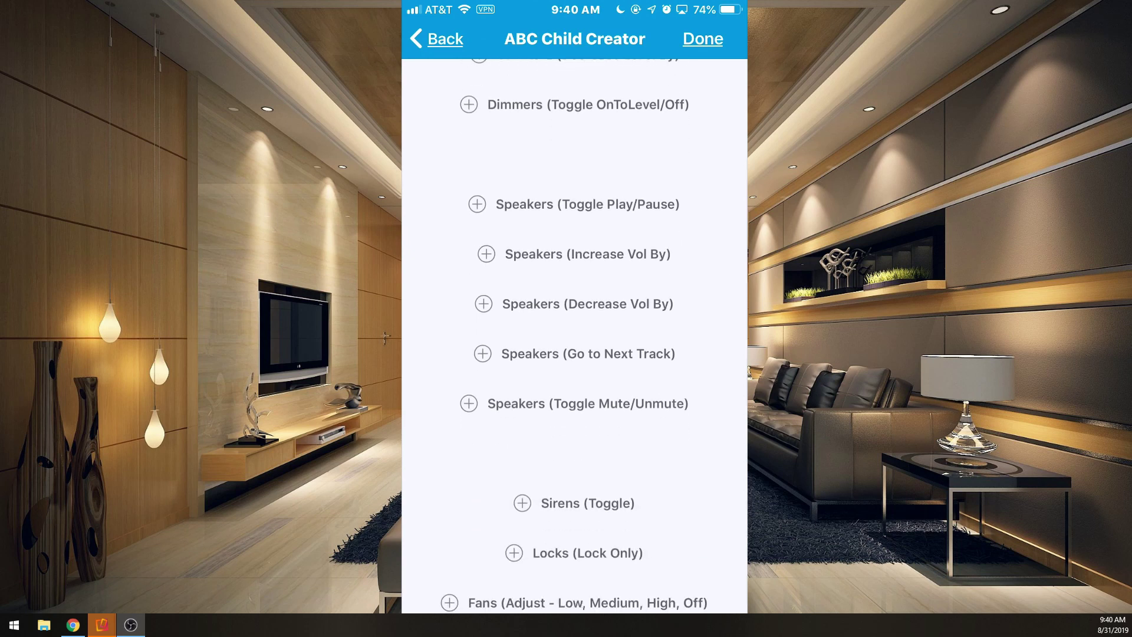
pyautogui.scroll(-5, 575, 335)
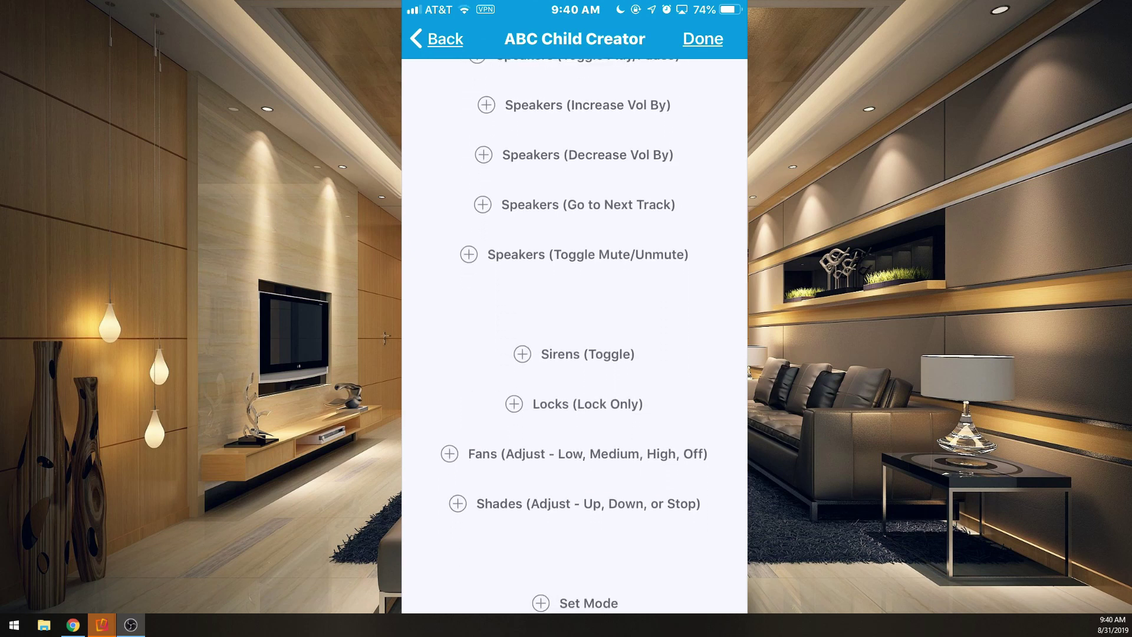
pyautogui.scroll(-3, 574, 335)
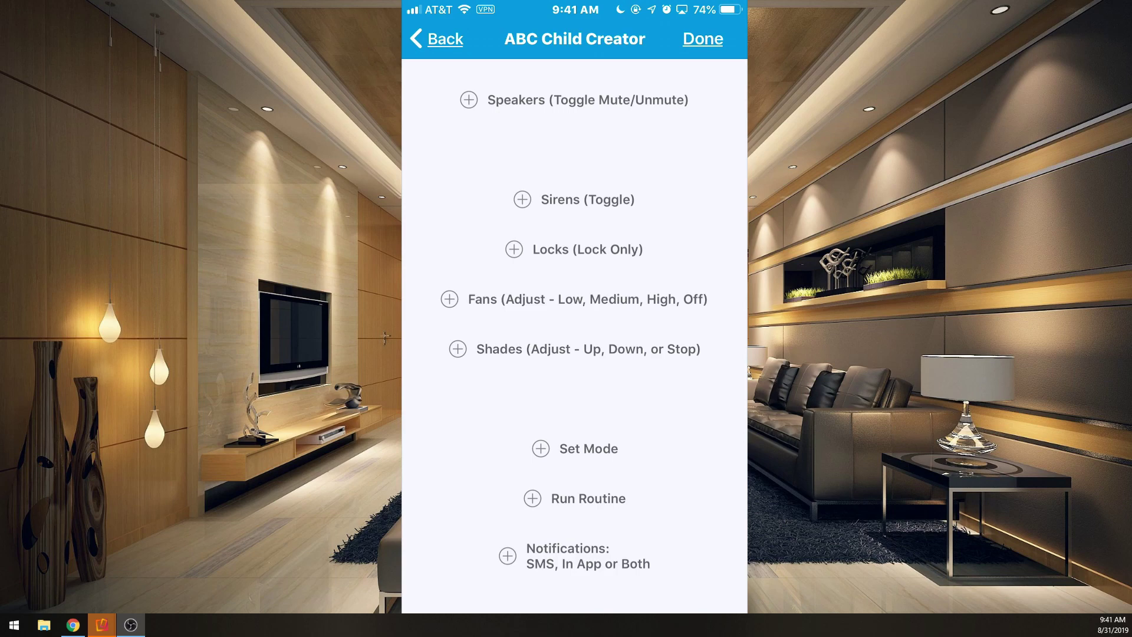
pyautogui.scroll(15, 574, 336)
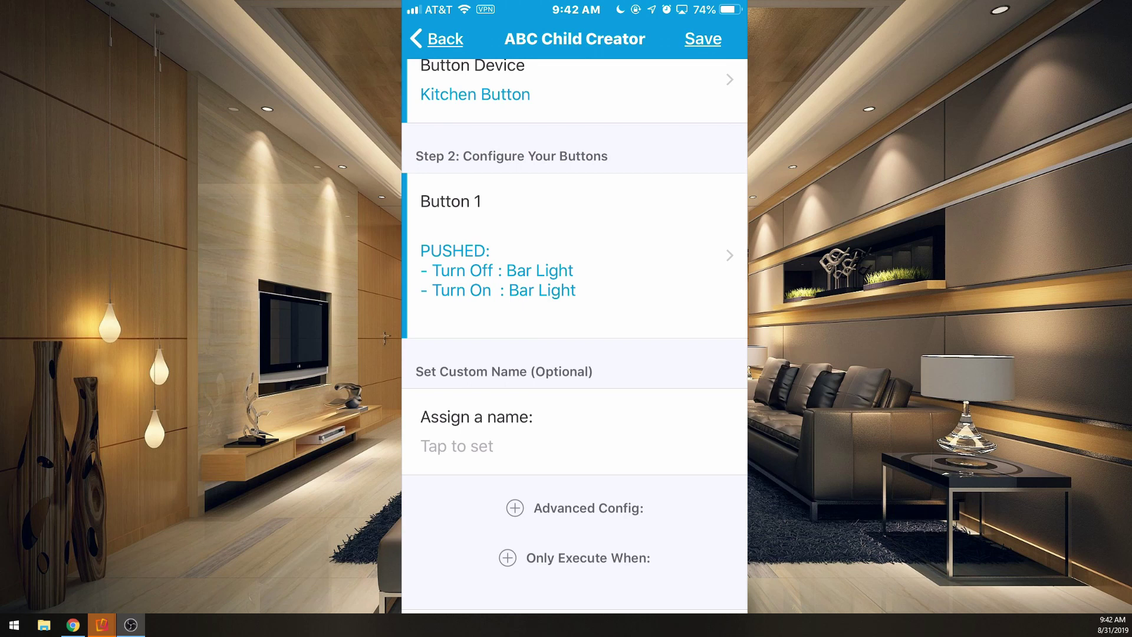
# Step: Begin assigning a custom name to the Button 1 mapping
pyautogui.click(457, 446)
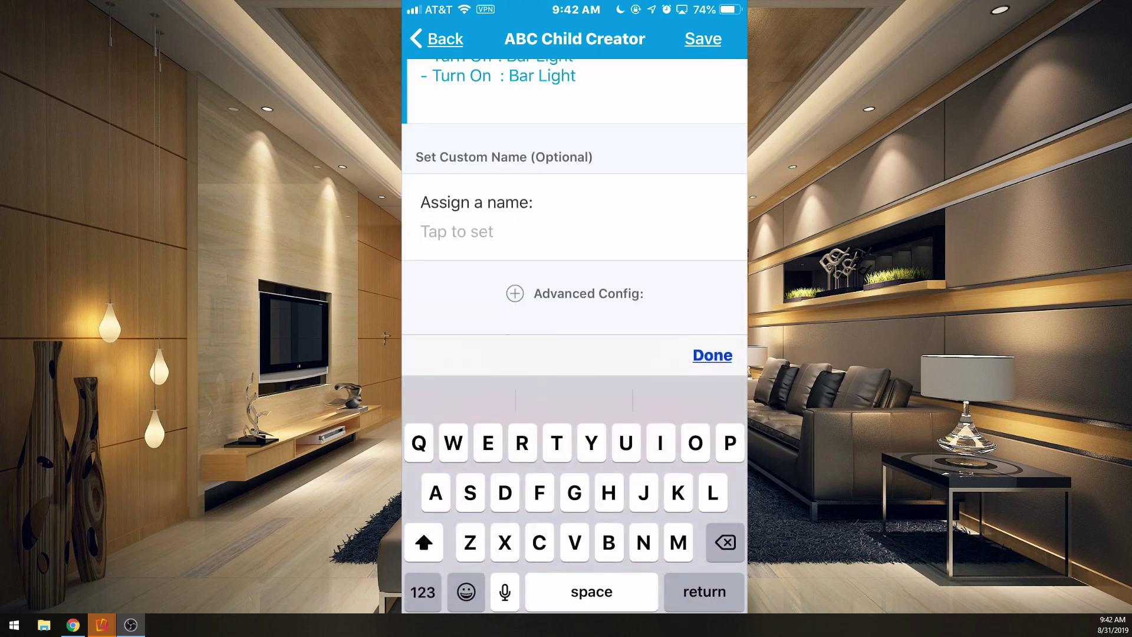
# Step: Name the mapping 'Bar Light Button' and confirm the name
pyautogui.write('Bar Light')
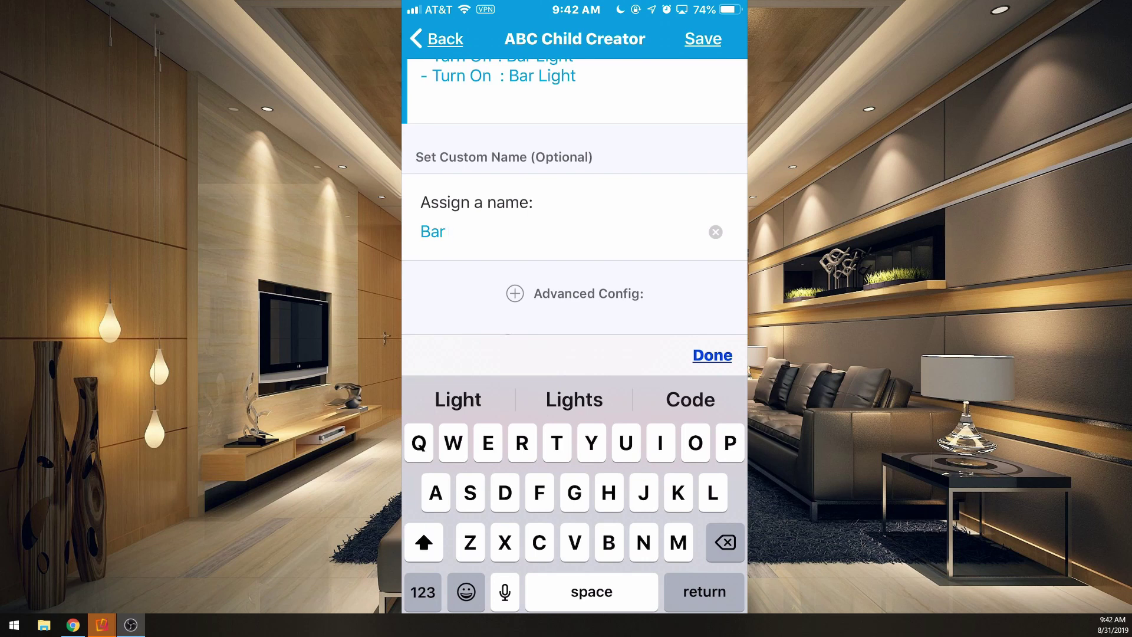
pyautogui.write(' Butt')
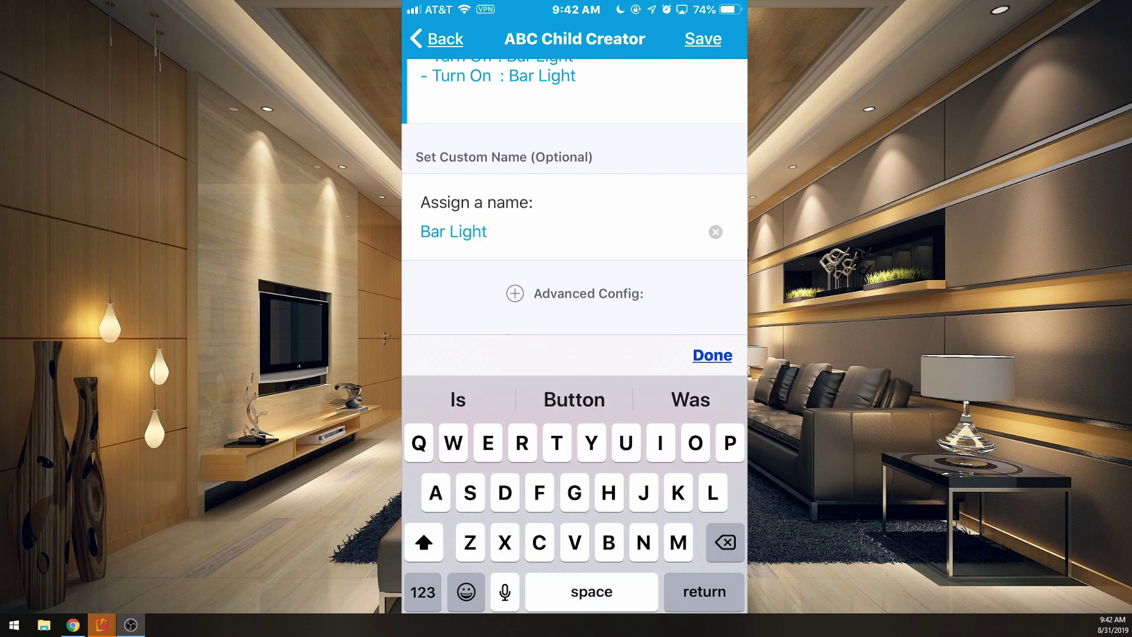
pyautogui.write('on')
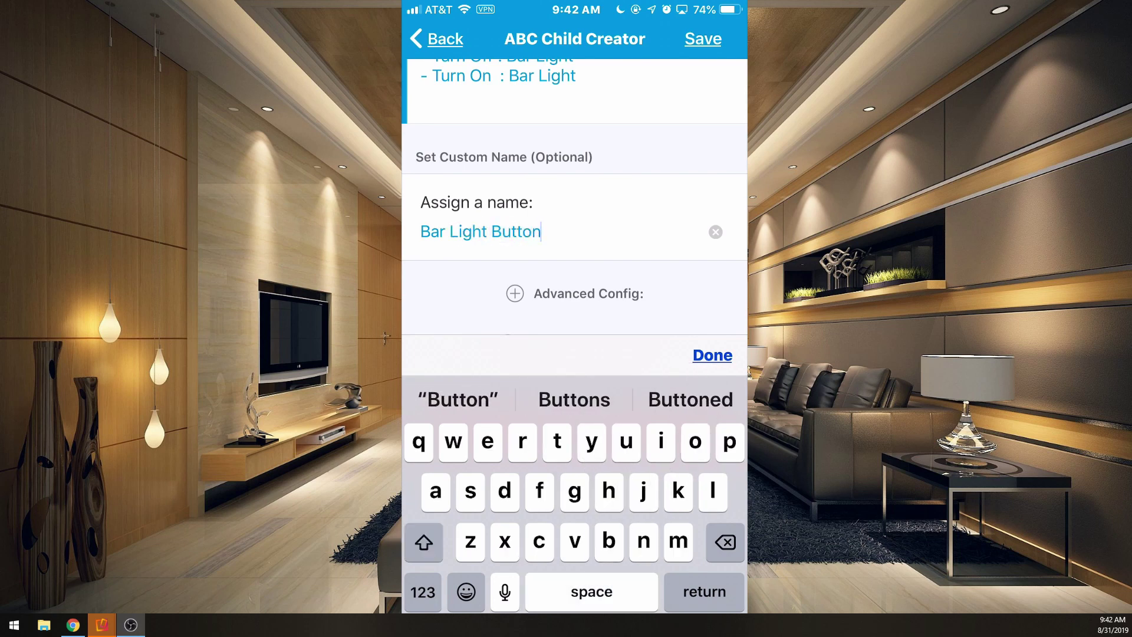
pyautogui.click(712, 355)
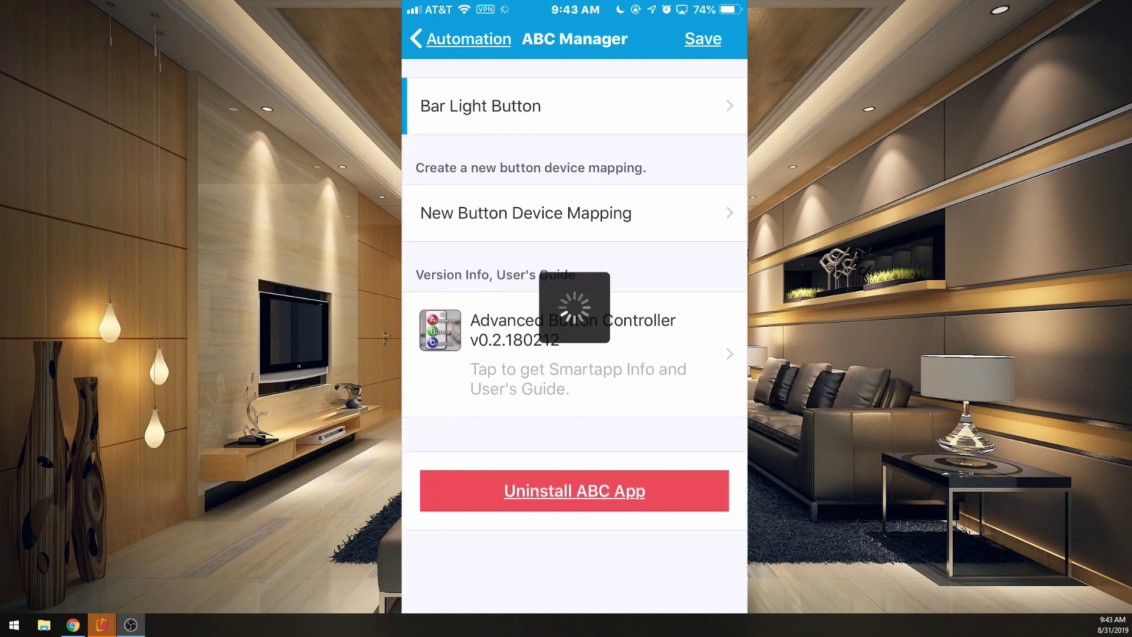
pyautogui.scroll(-3, 575, 331)
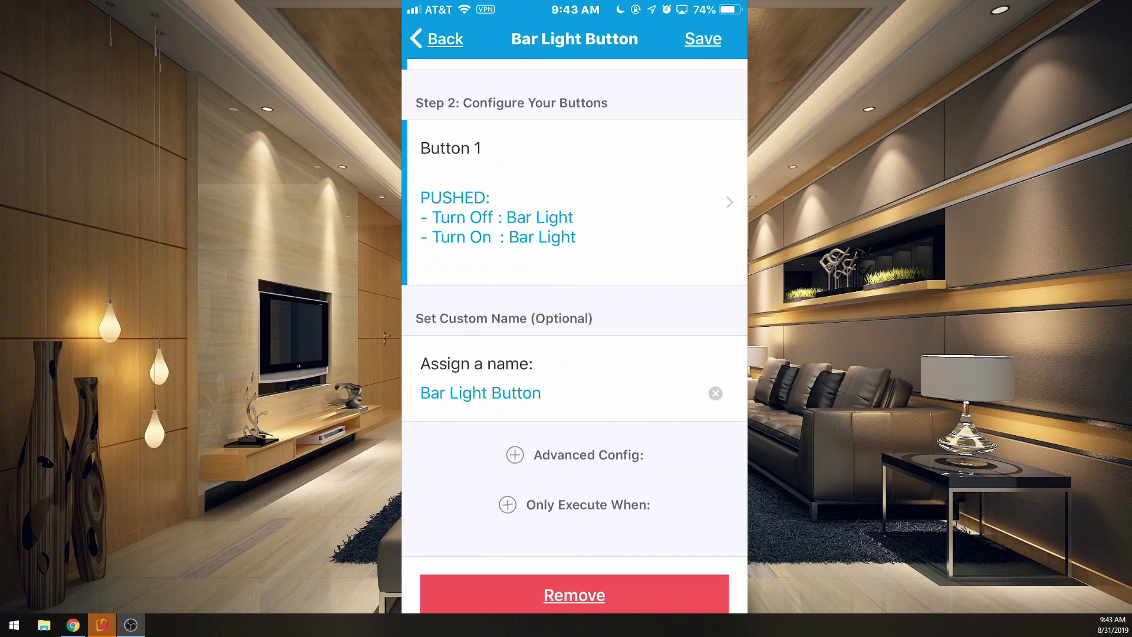
pyautogui.scroll(3, 575, 330)
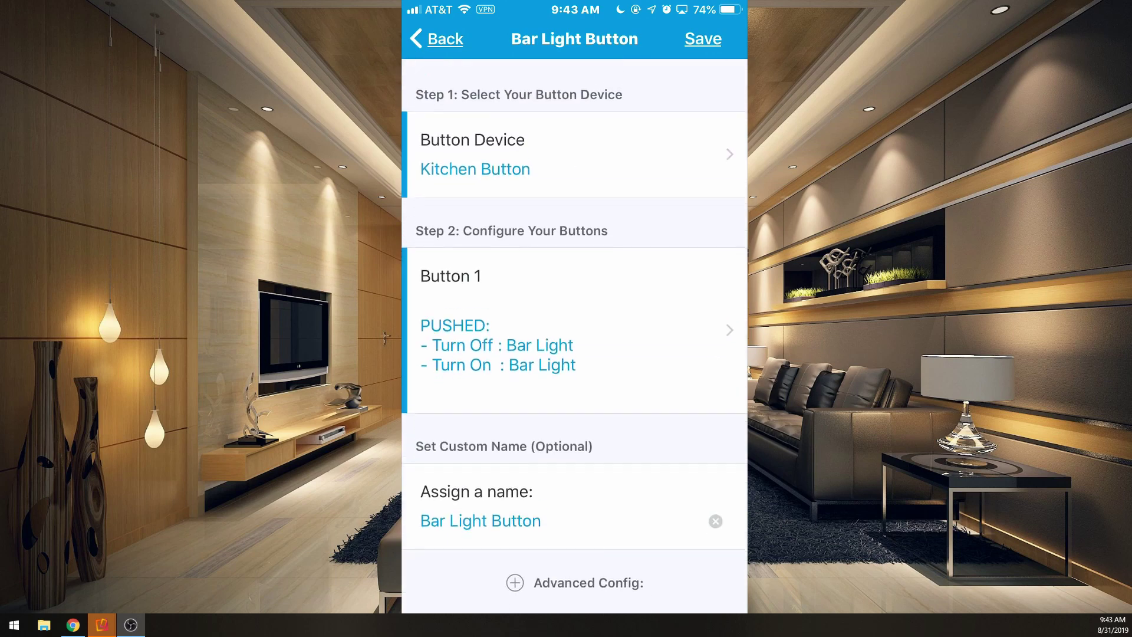
pyautogui.click(703, 38)
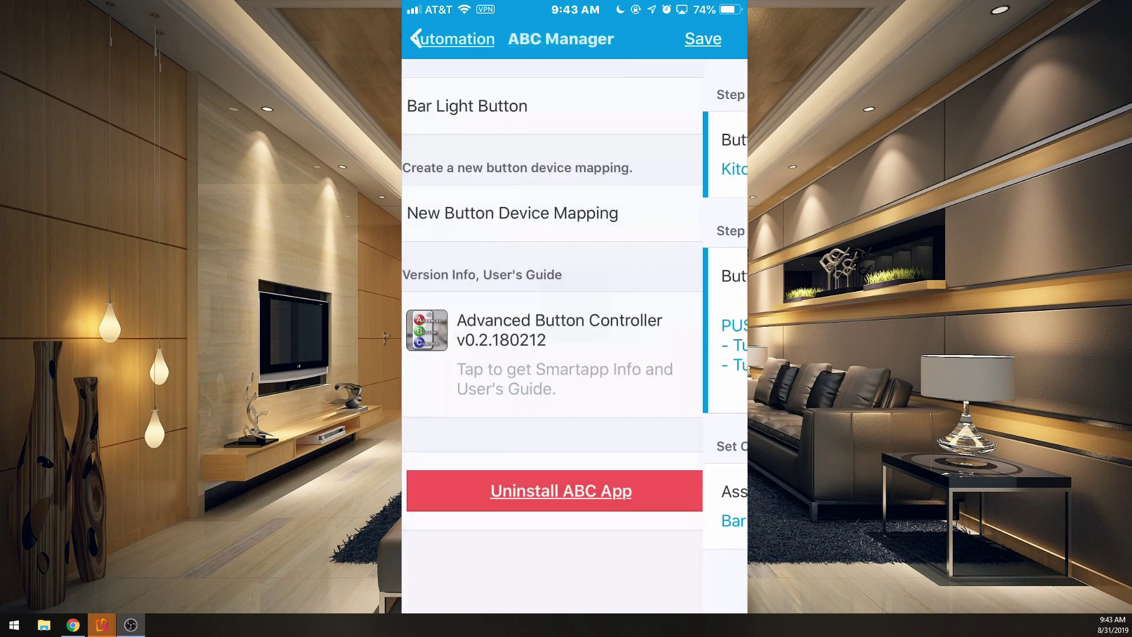